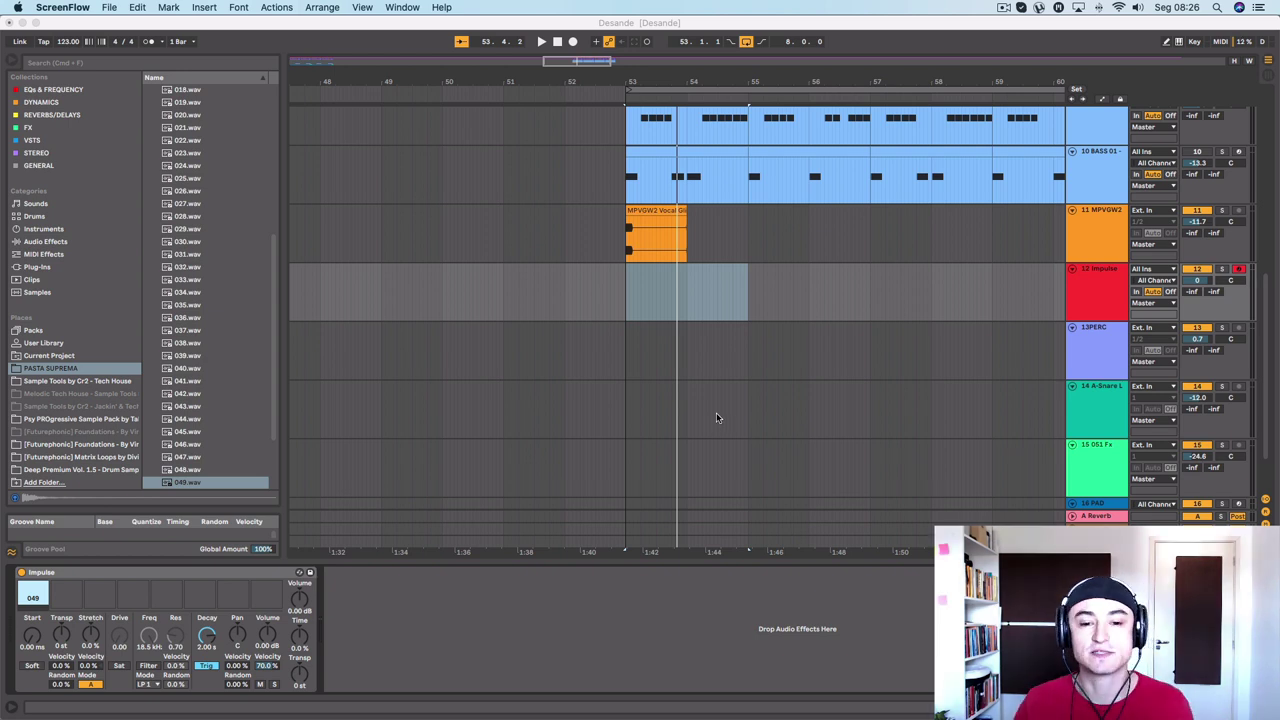
# Insert an empty two-bar MIDI clip in the selected range at bar 53 on the Impulse track and enlarge its note editor
pyautogui.click(703, 87)
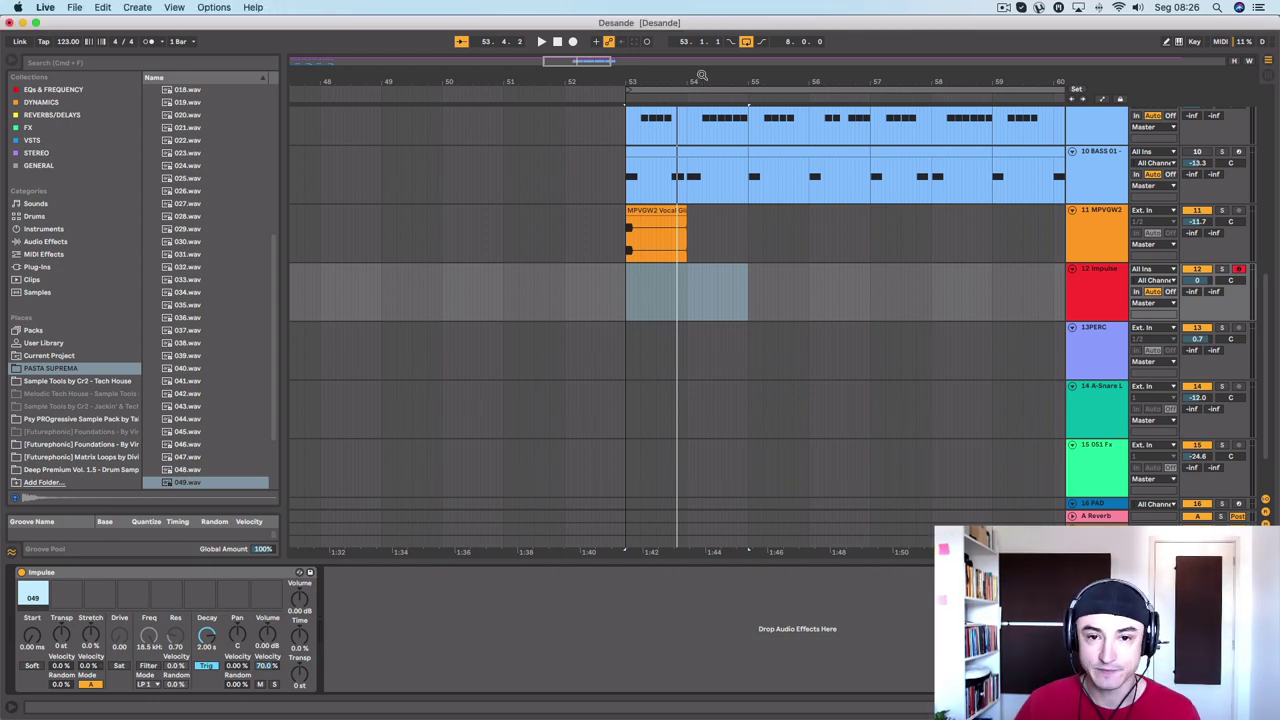
pyautogui.moveTo(703, 84); pyautogui.dragTo(703, 125)
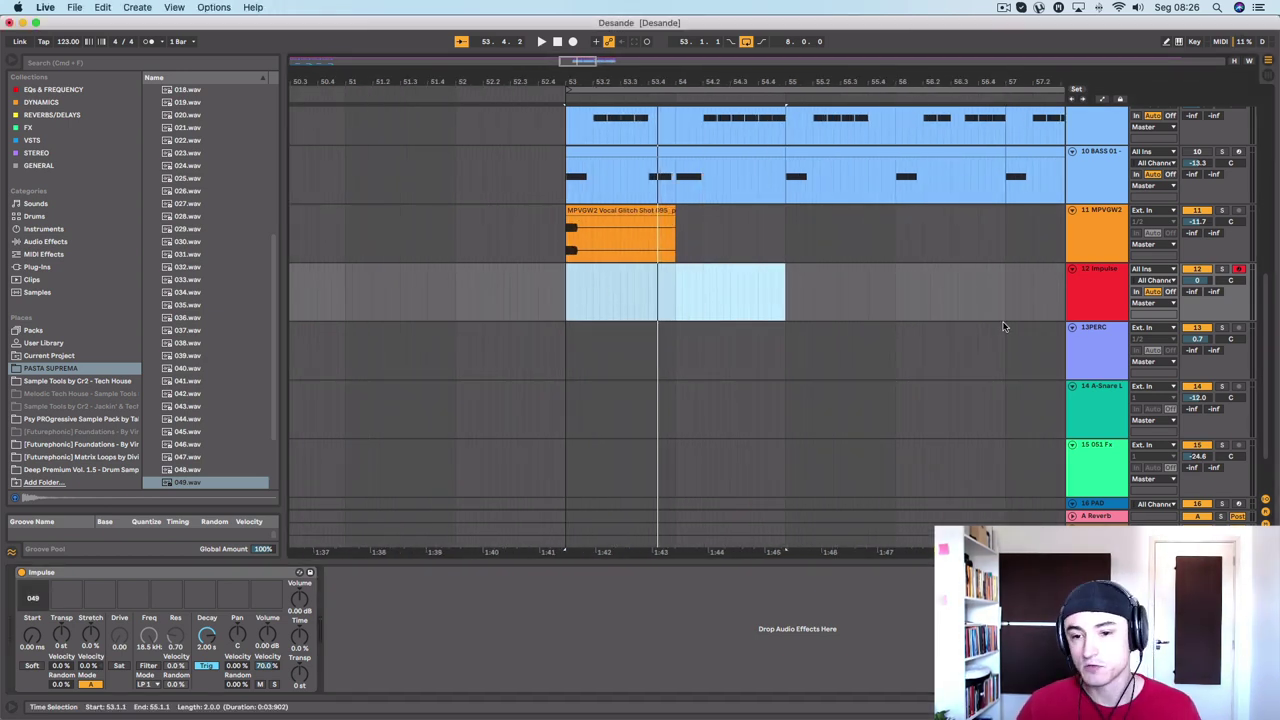
pyautogui.press('space')
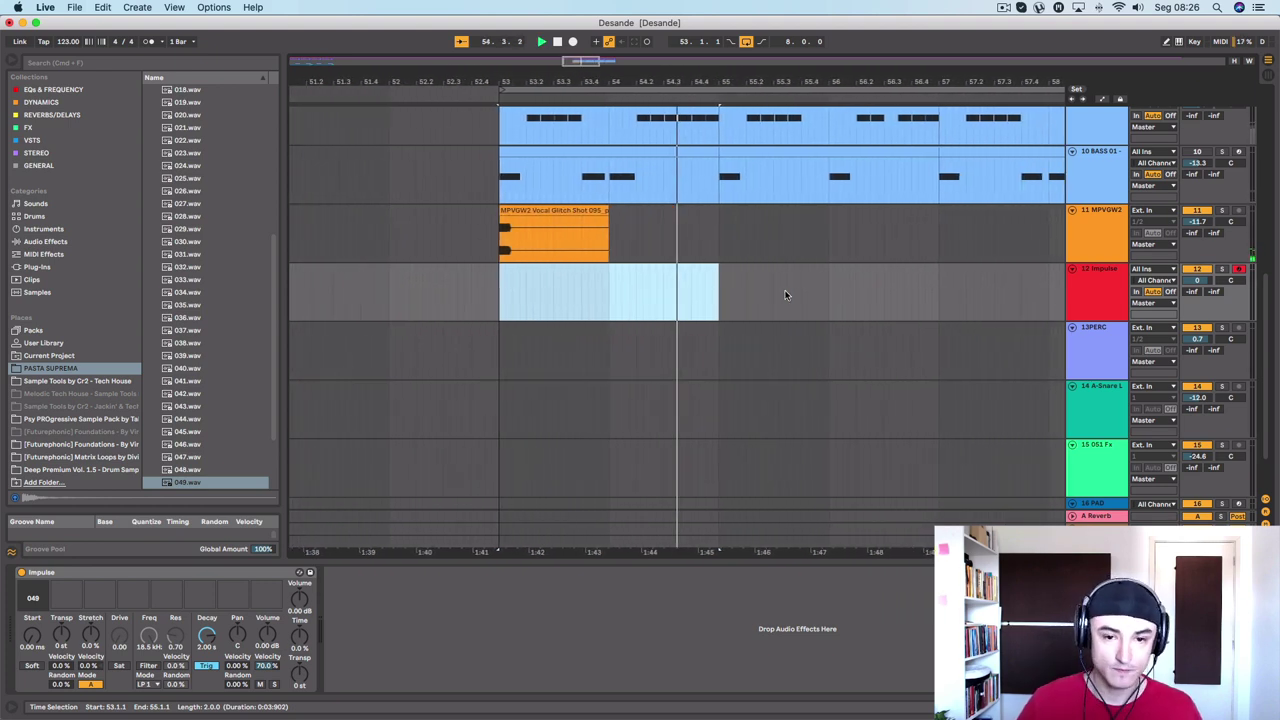
pyautogui.press('space')
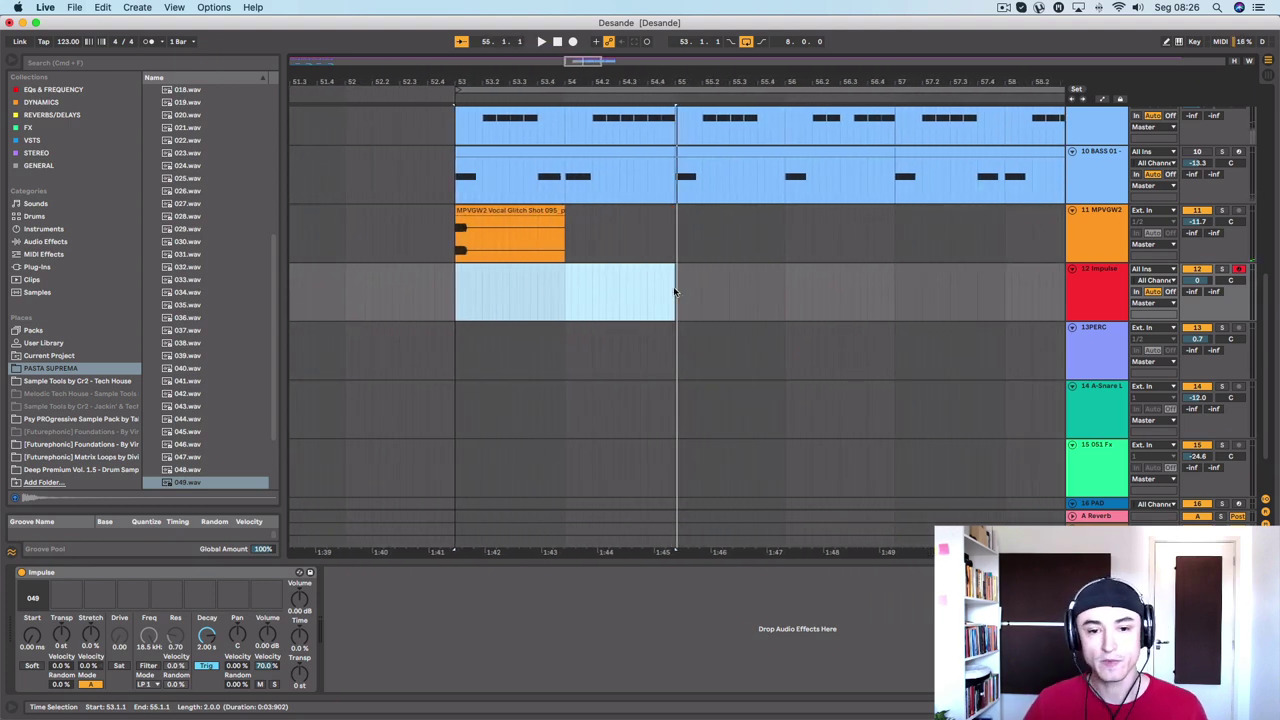
pyautogui.rightClick(457, 291)
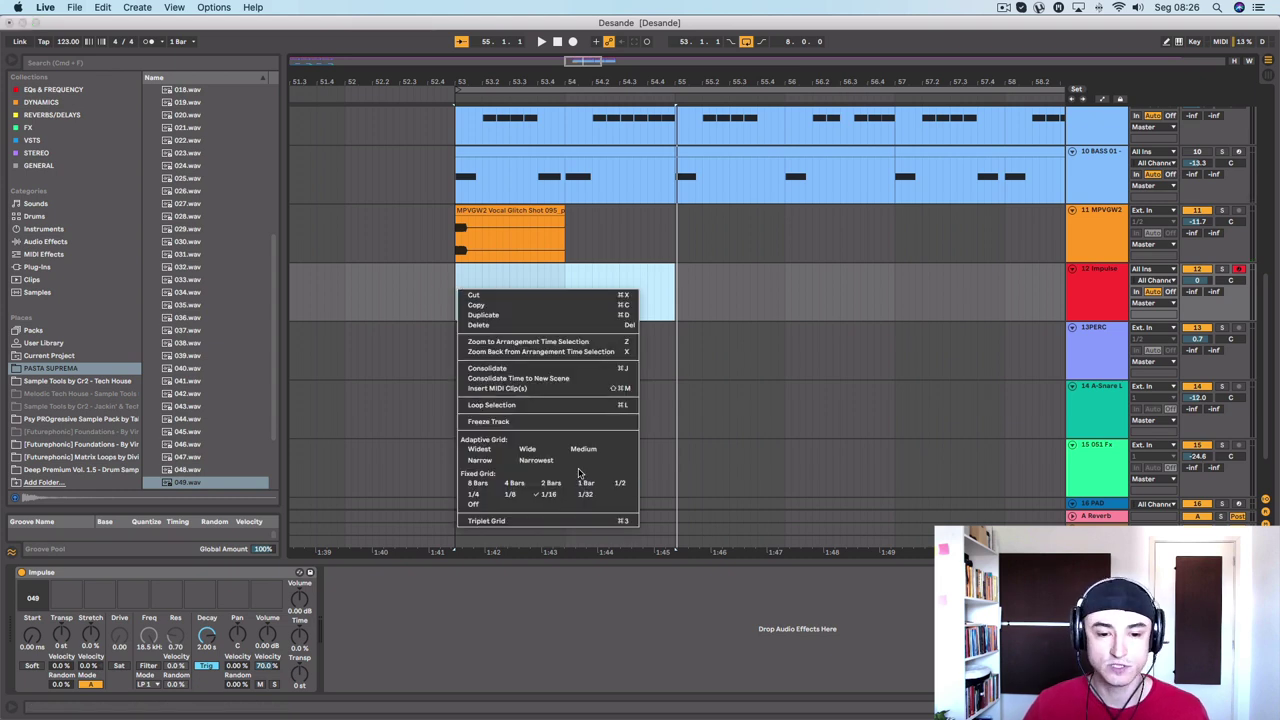
pyautogui.click(562, 389)
pyautogui.moveTo(358, 561); pyautogui.dragTo(358, 279)
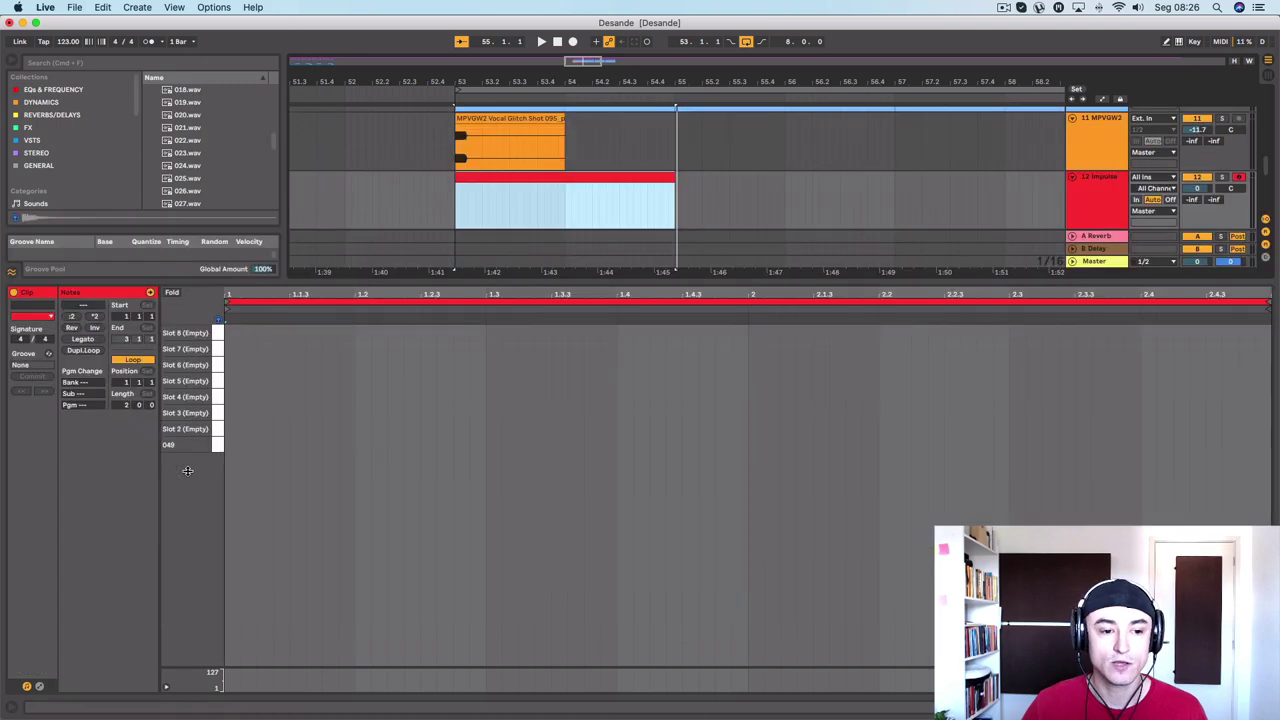
# Set the note grid to 1/16, add a 049 note at 1.1.3 and play it back
pyautogui.rightClick(291, 440)
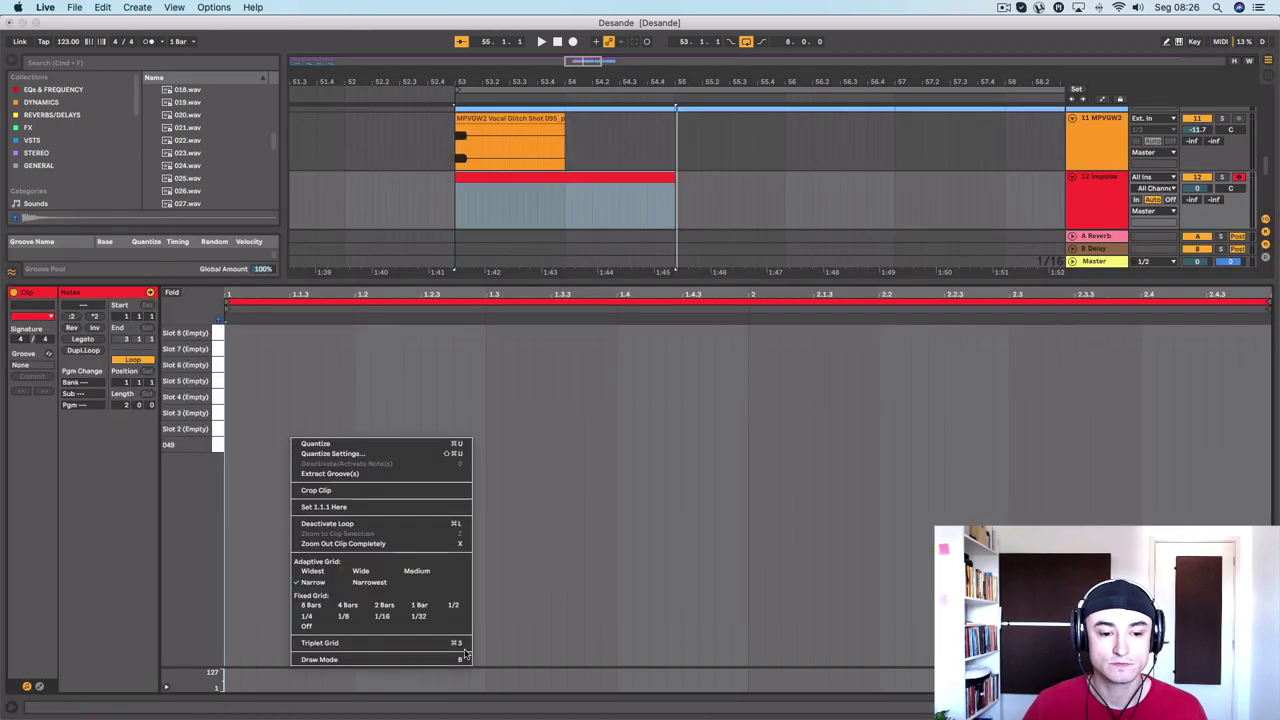
pyautogui.click(391, 619)
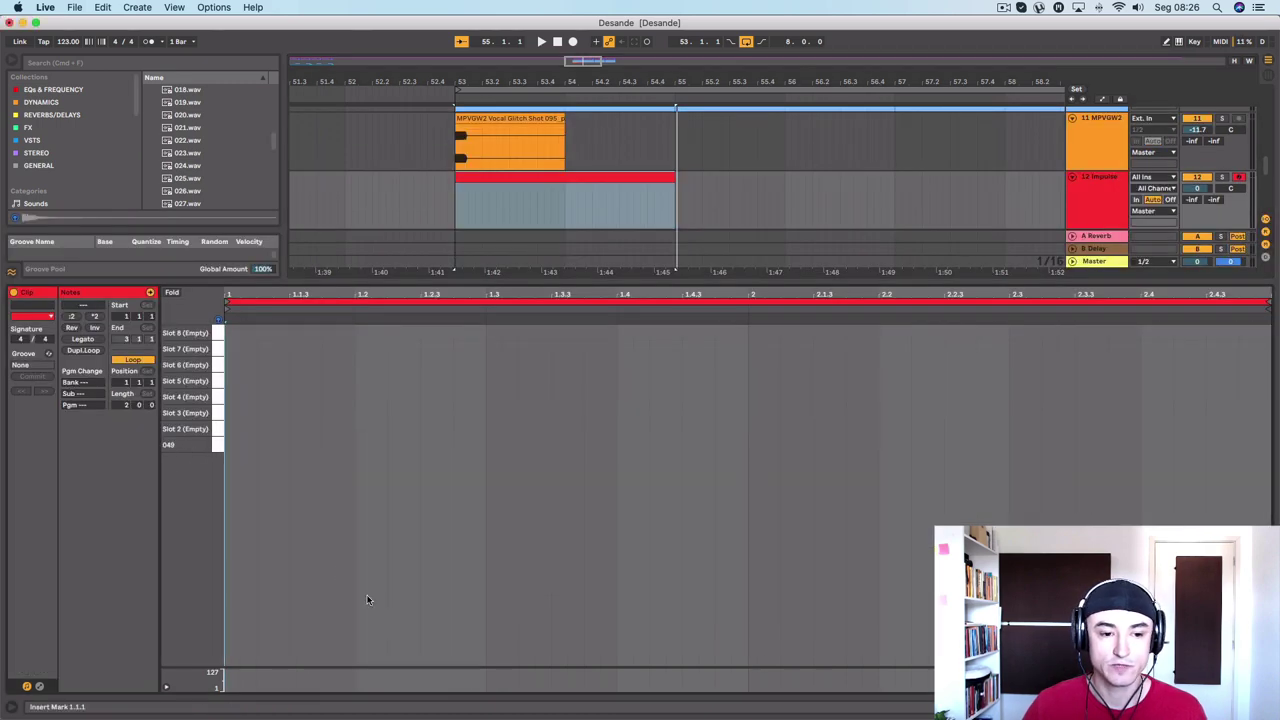
pyautogui.doubleClick(301, 443)
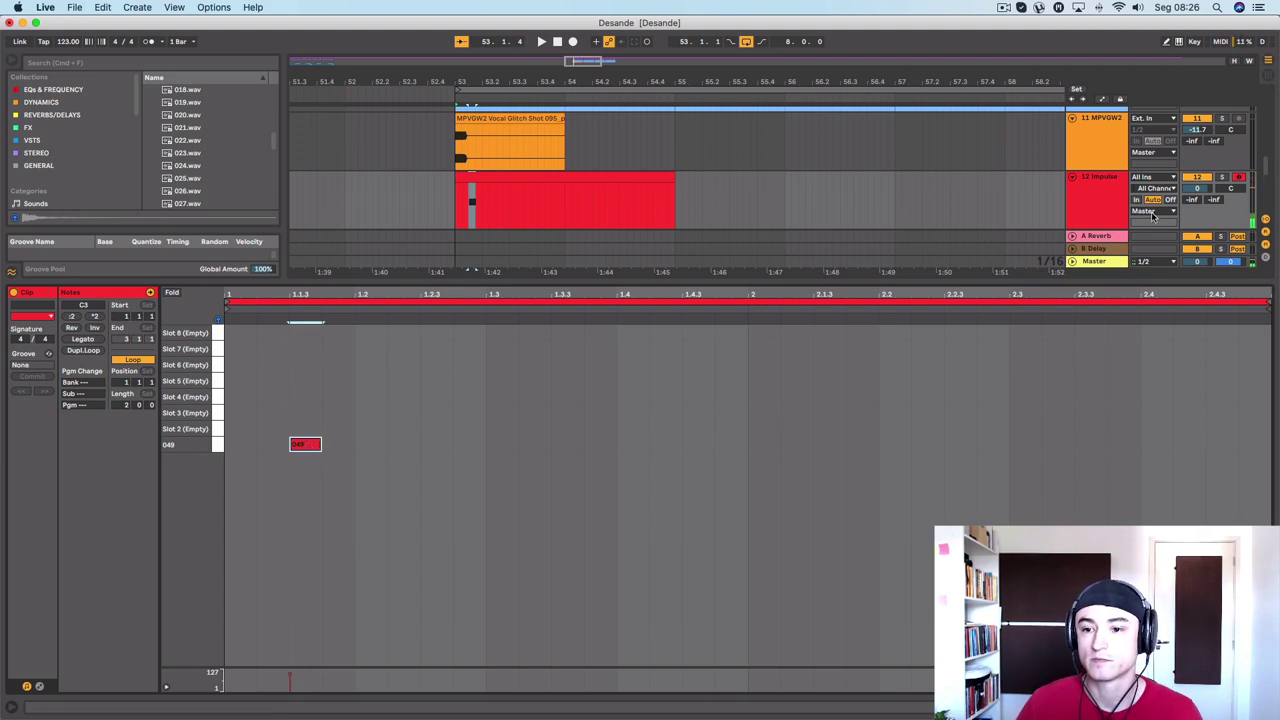
pyautogui.press('space')
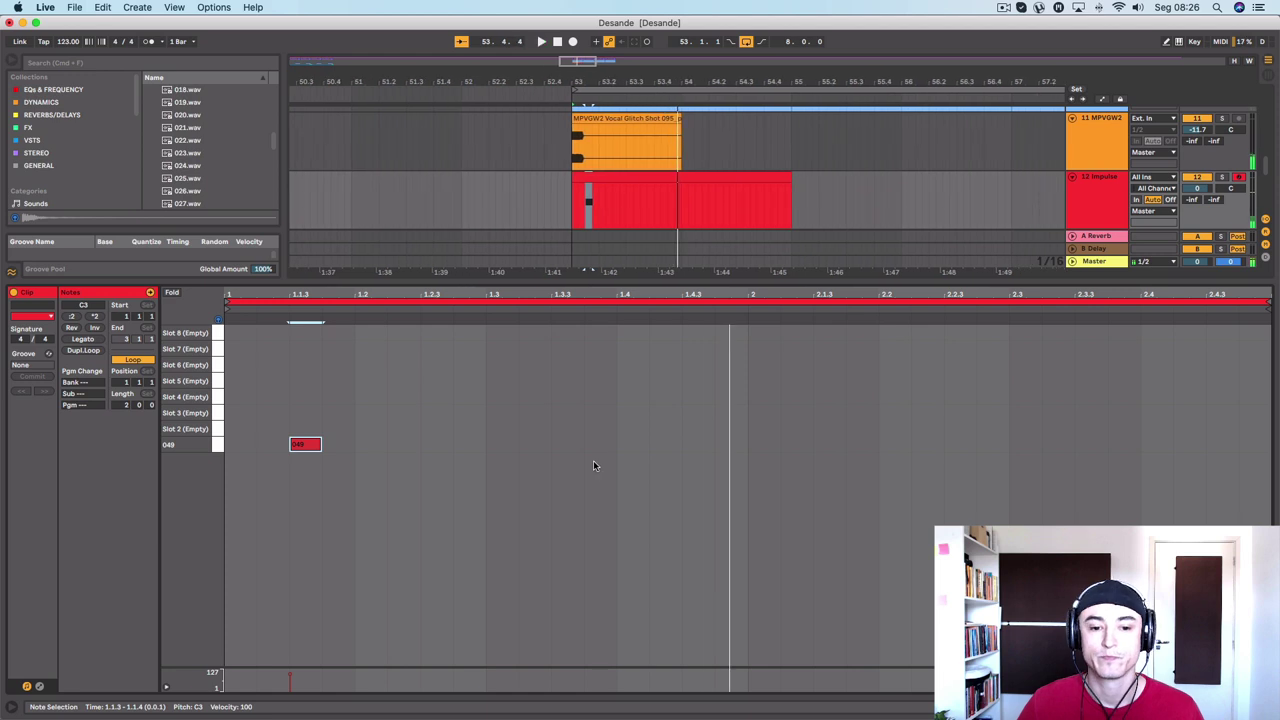
# Add 049 notes at 1.3.3, 2.1.3 and 2.3.3, playing the clip back to check the pattern
pyautogui.doubleClick(561, 443)
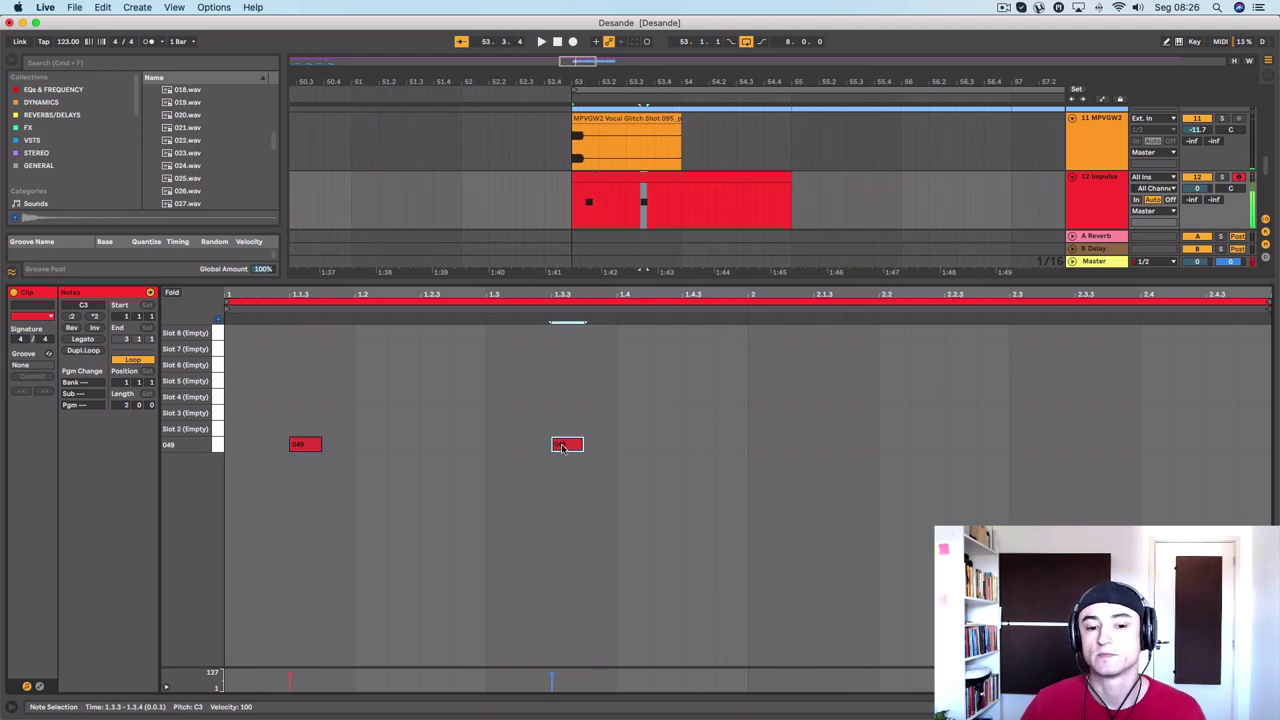
pyautogui.press('space')
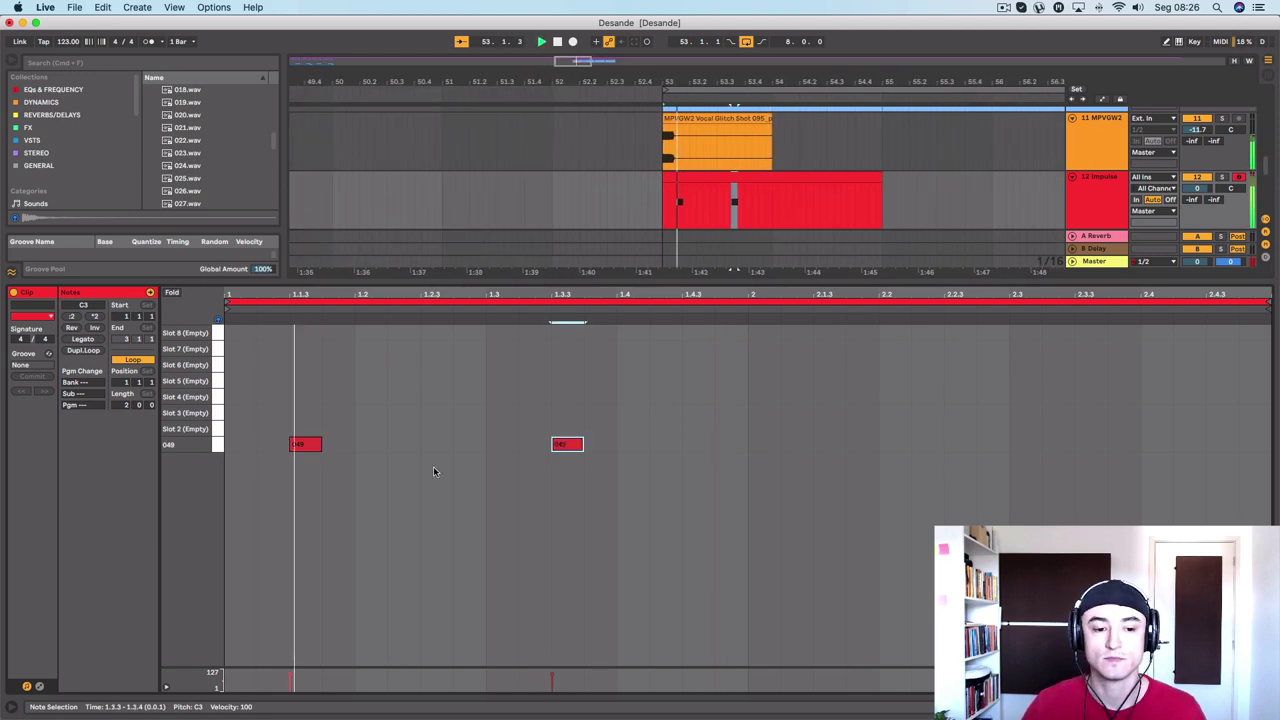
pyautogui.press('space')
pyautogui.doubleClick(829, 445)
pyautogui.doubleClick(1090, 445)
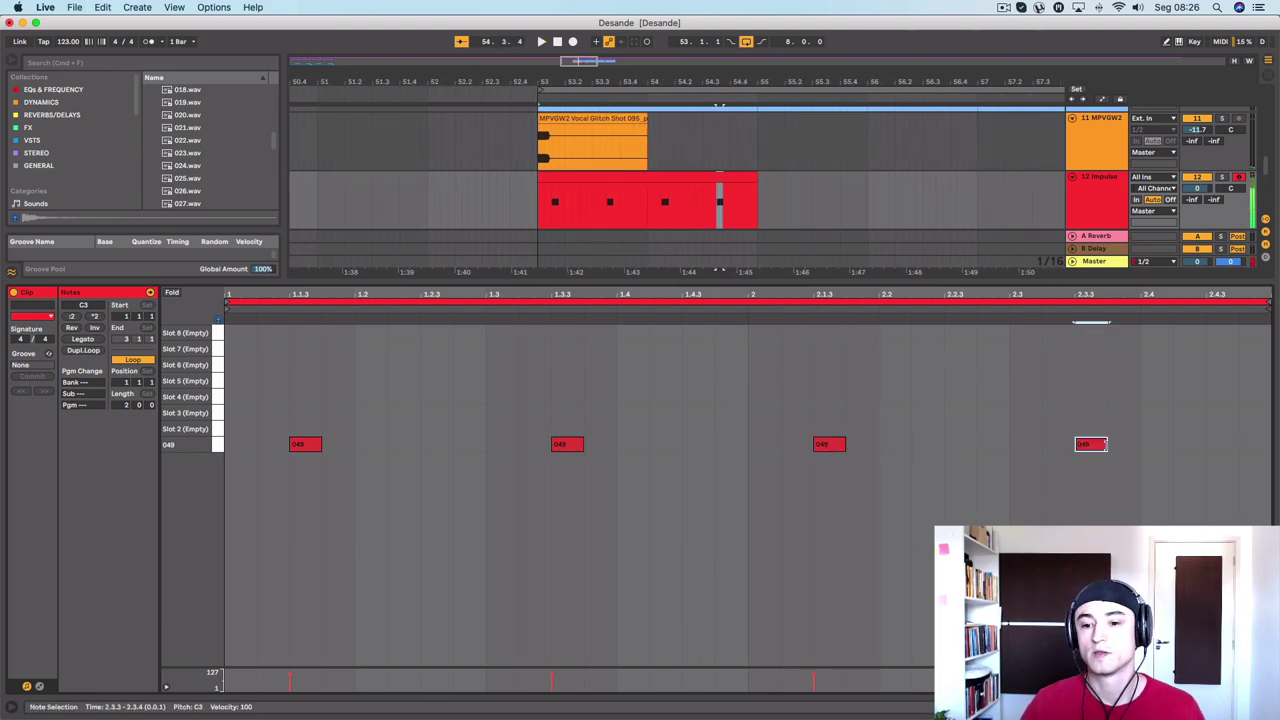
pyautogui.press('space')
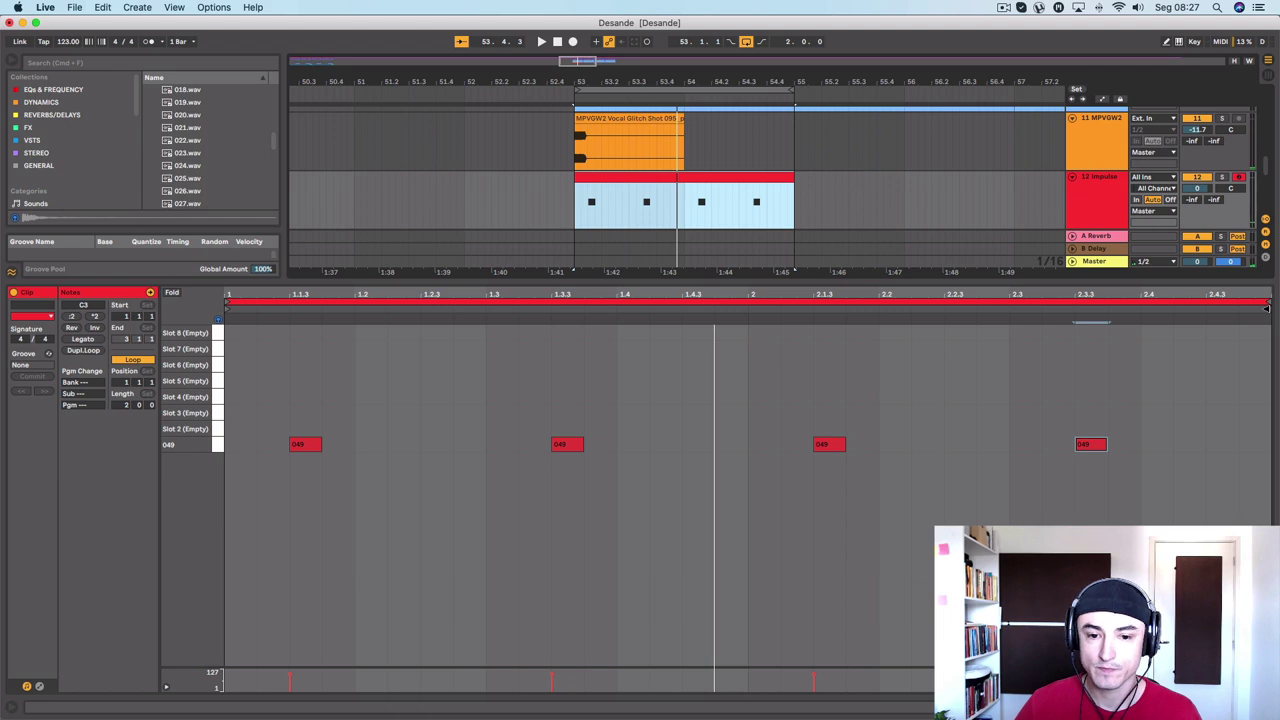
# Shorten the Impulse clip's loop to end at 1.2.2, play it back and select its first note
pyautogui.rightClick(982, 415)
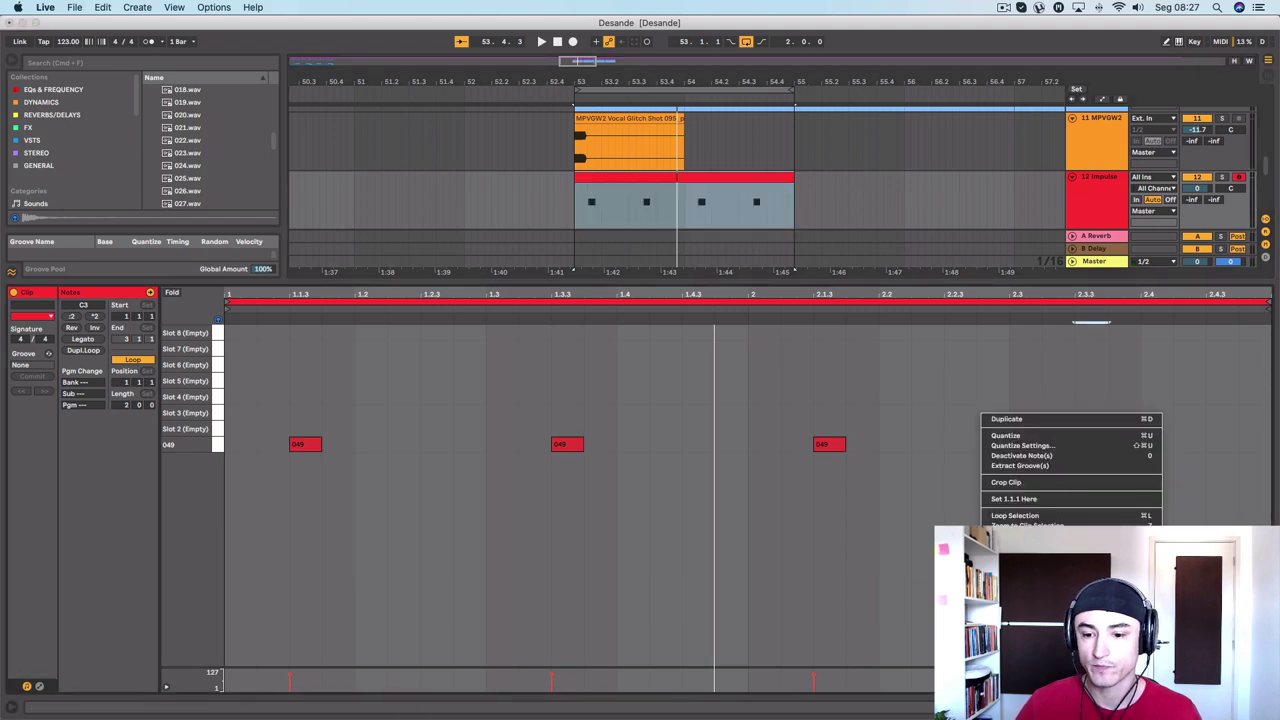
pyautogui.press('super+v')
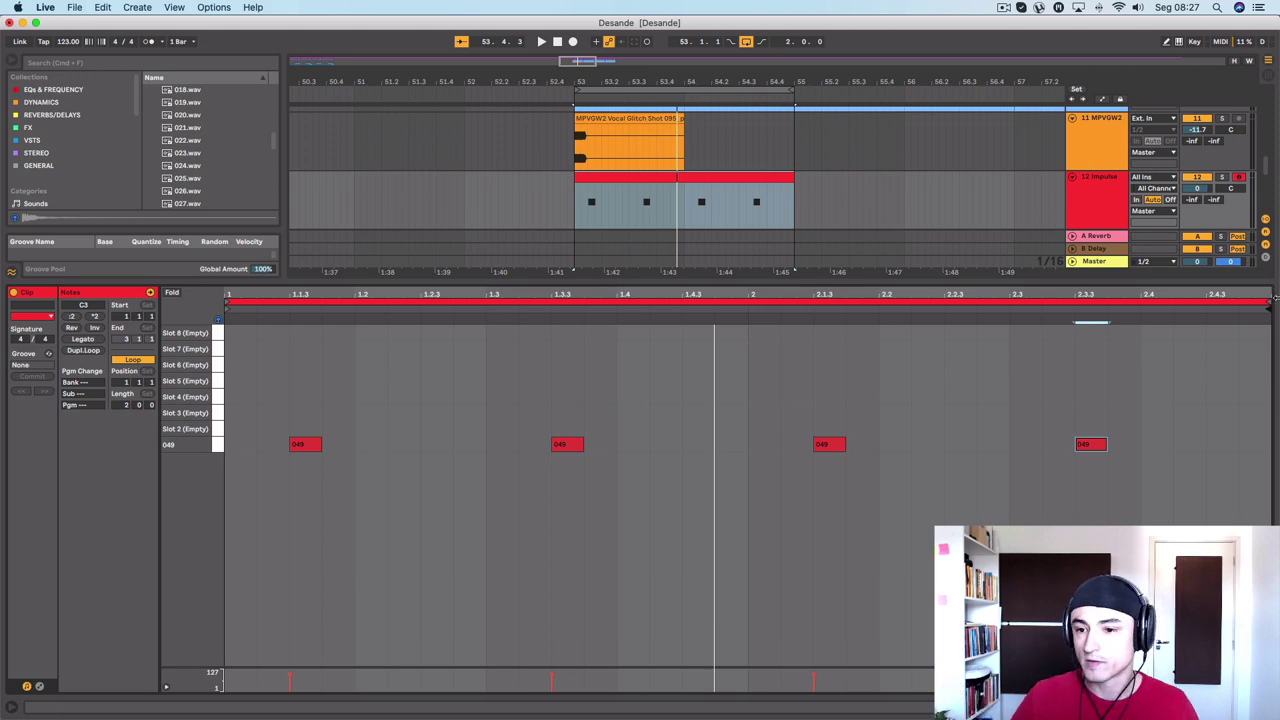
pyautogui.moveTo(1273, 298)
pyautogui.mouseDown()
pyautogui.moveTo(1020, 320)
pyautogui.moveTo(394, 320)
pyautogui.mouseUp()
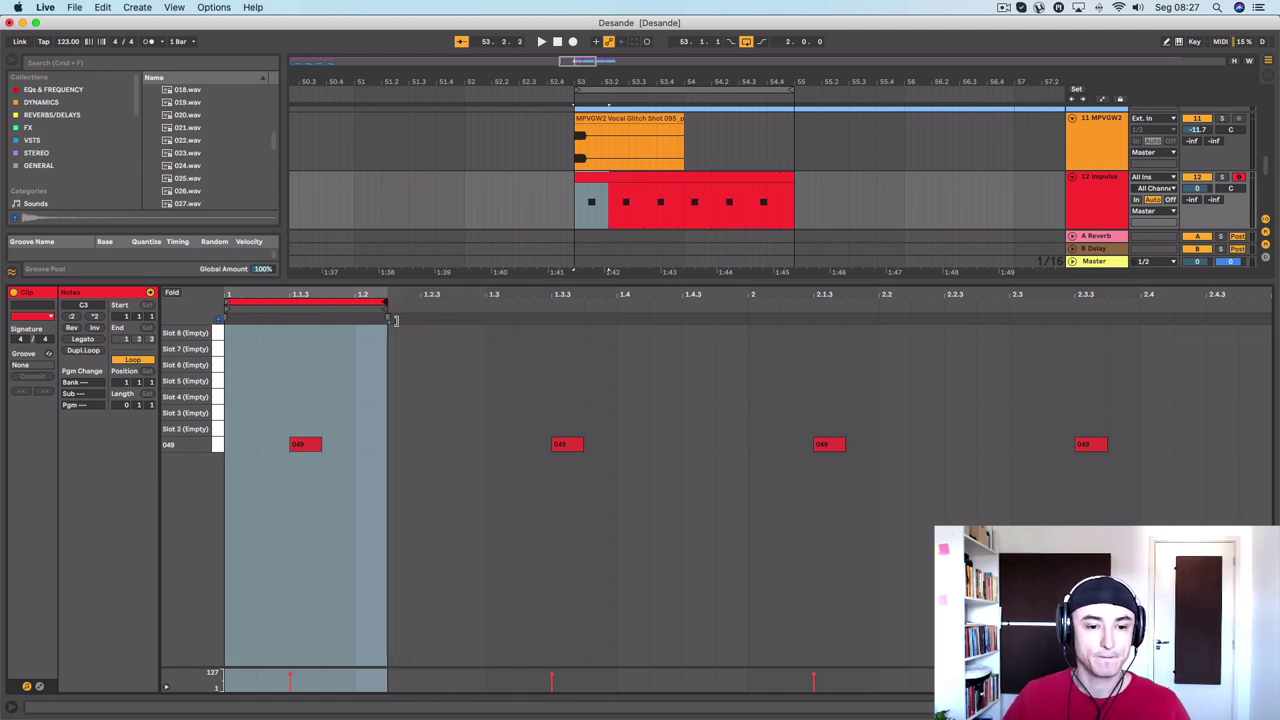
pyautogui.press('space')
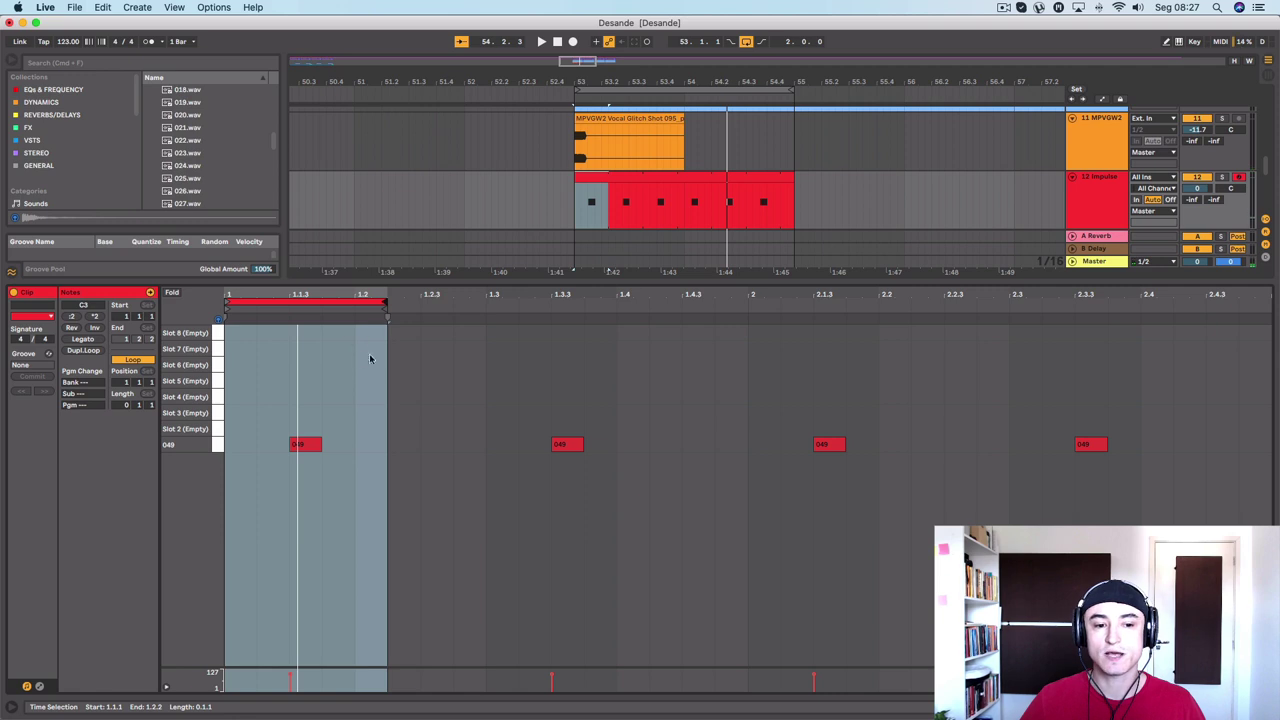
pyautogui.click(310, 445)
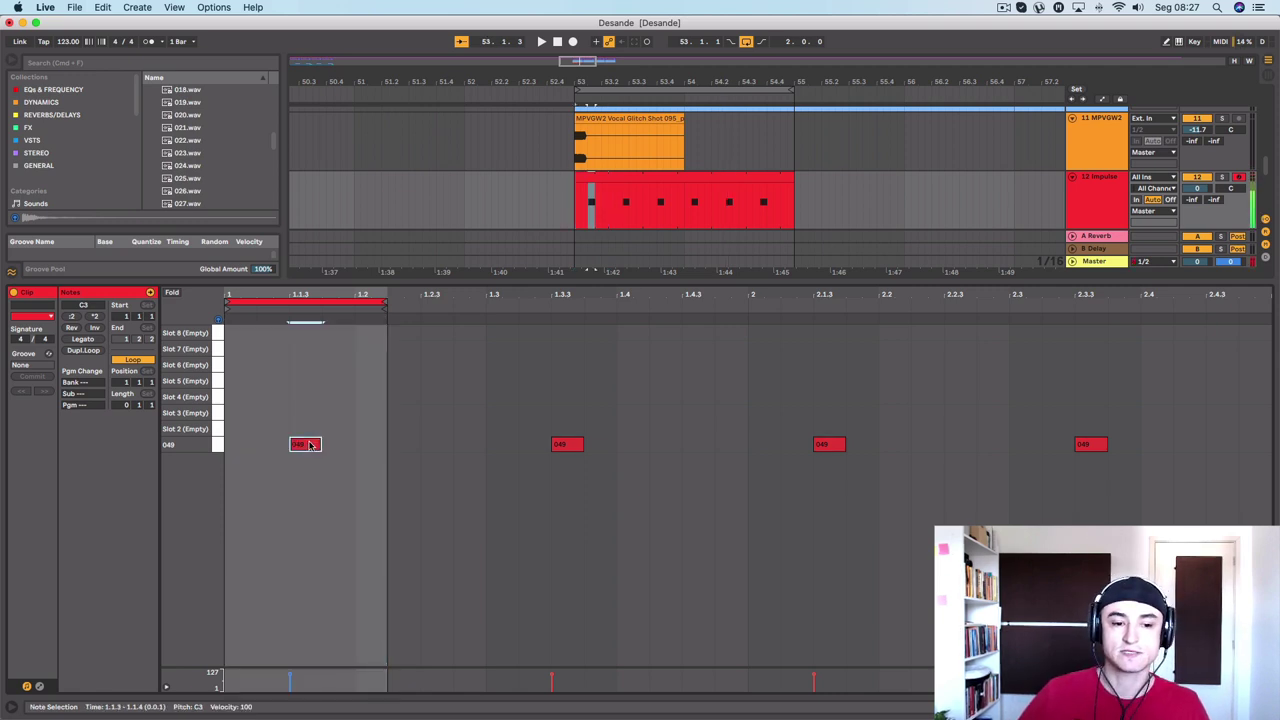
# Extend the clip's loop to end at 1.2.4, play it back, and extend the loop end to 1.3.2
pyautogui.moveTo(388, 300); pyautogui.dragTo(456, 300)
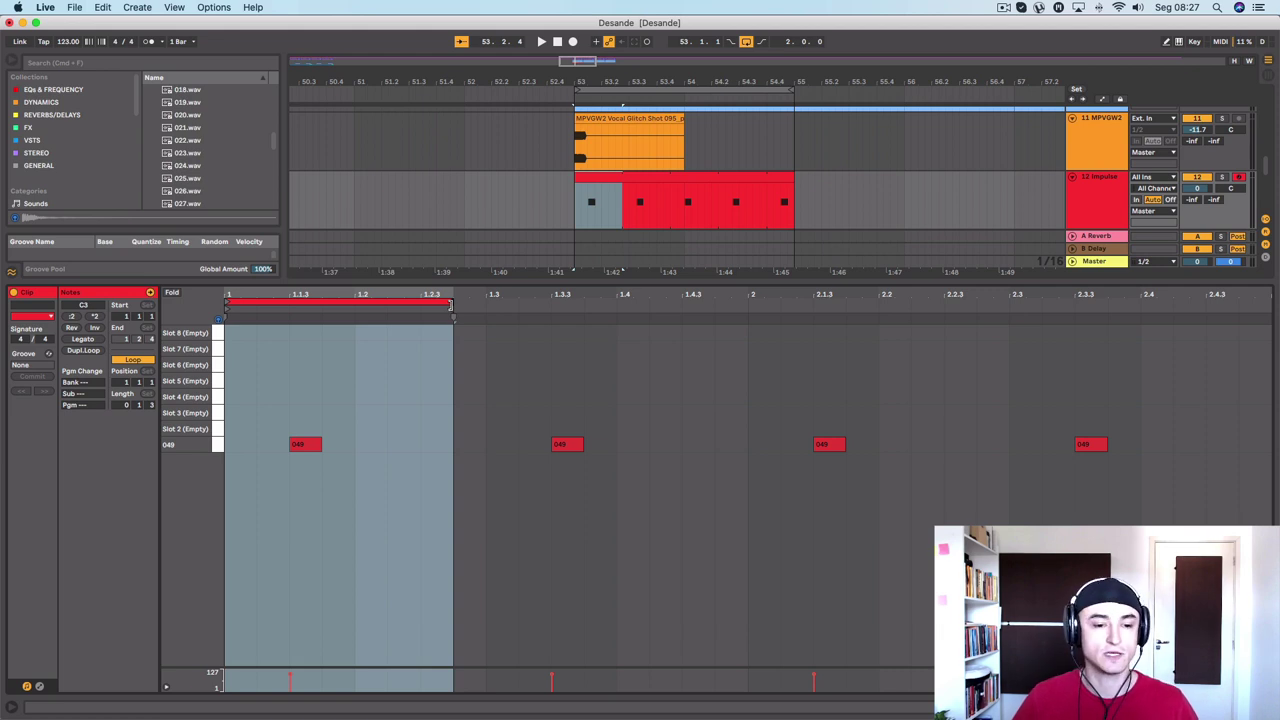
pyautogui.press('space')
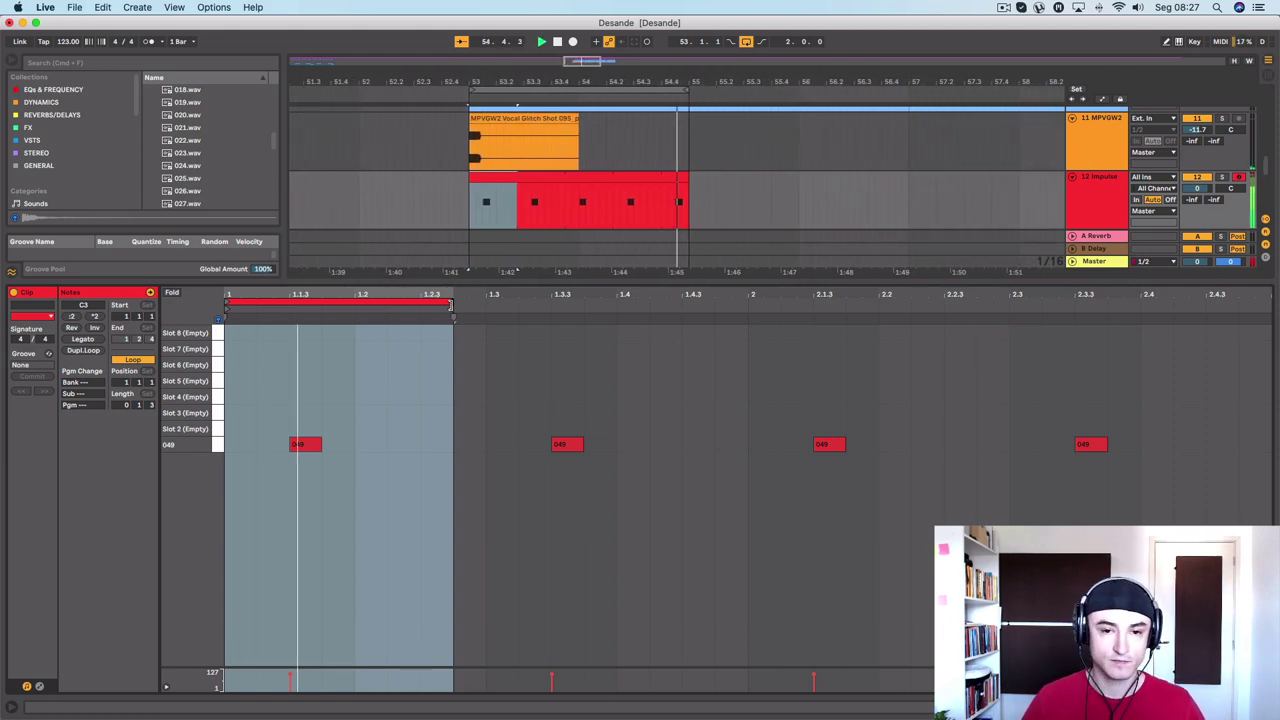
pyautogui.moveTo(451, 305); pyautogui.dragTo(515, 304)
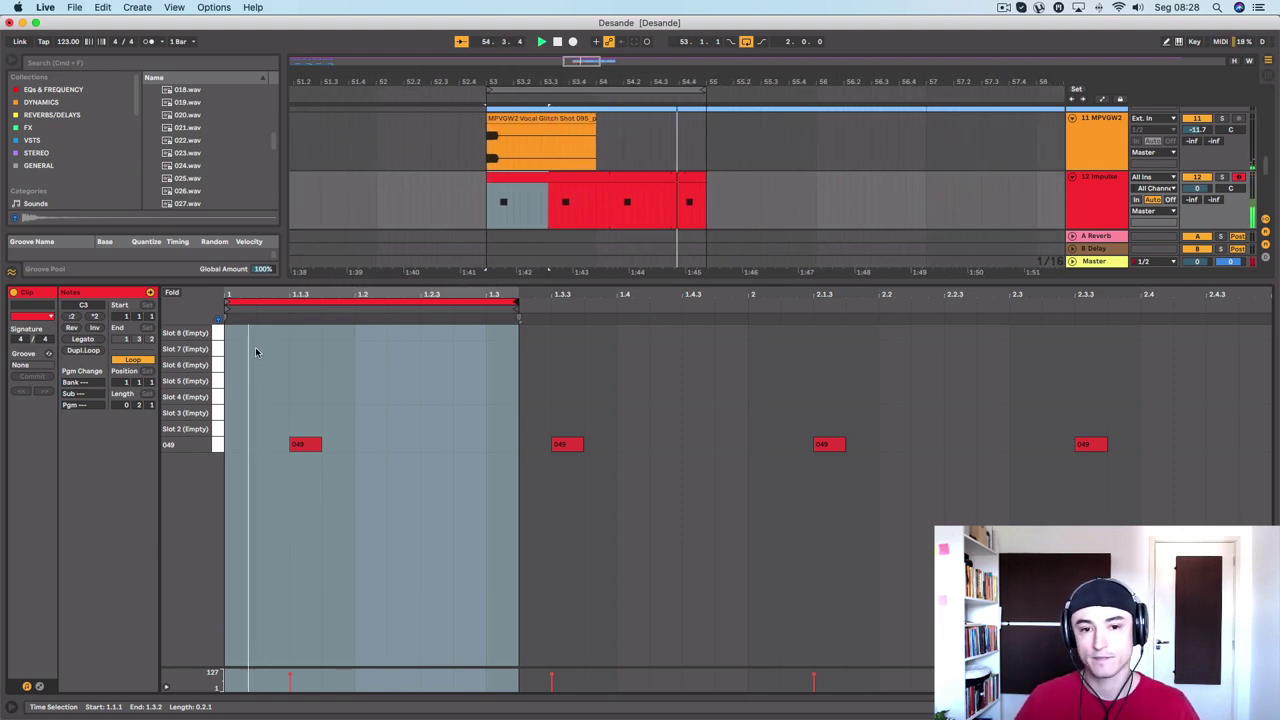
# Extend the arrangement loop to eight bars from bar 53, stretch the Impulse clip to bar 61 and play it back
pyautogui.scroll(2, 798, 128)
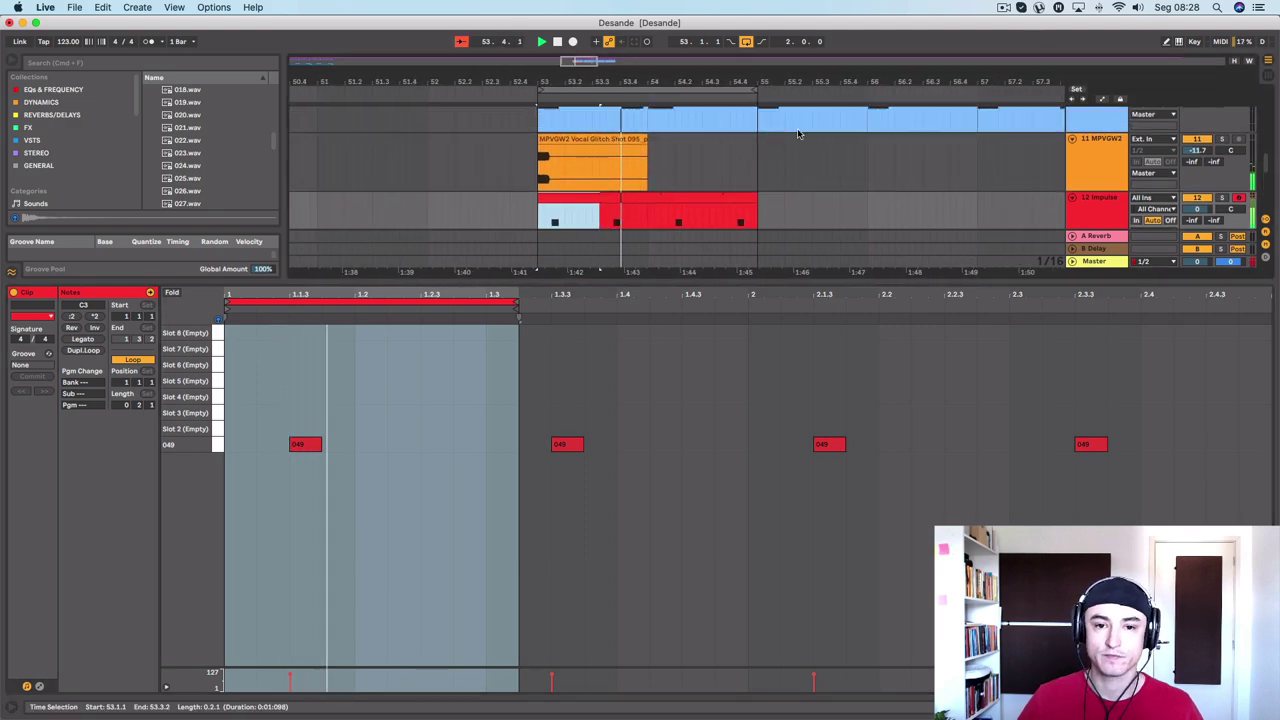
pyautogui.moveTo(798, 128); pyautogui.dragTo(804, 68)
pyautogui.press('space')
pyautogui.moveTo(638, 90); pyautogui.dragTo(1090, 110)
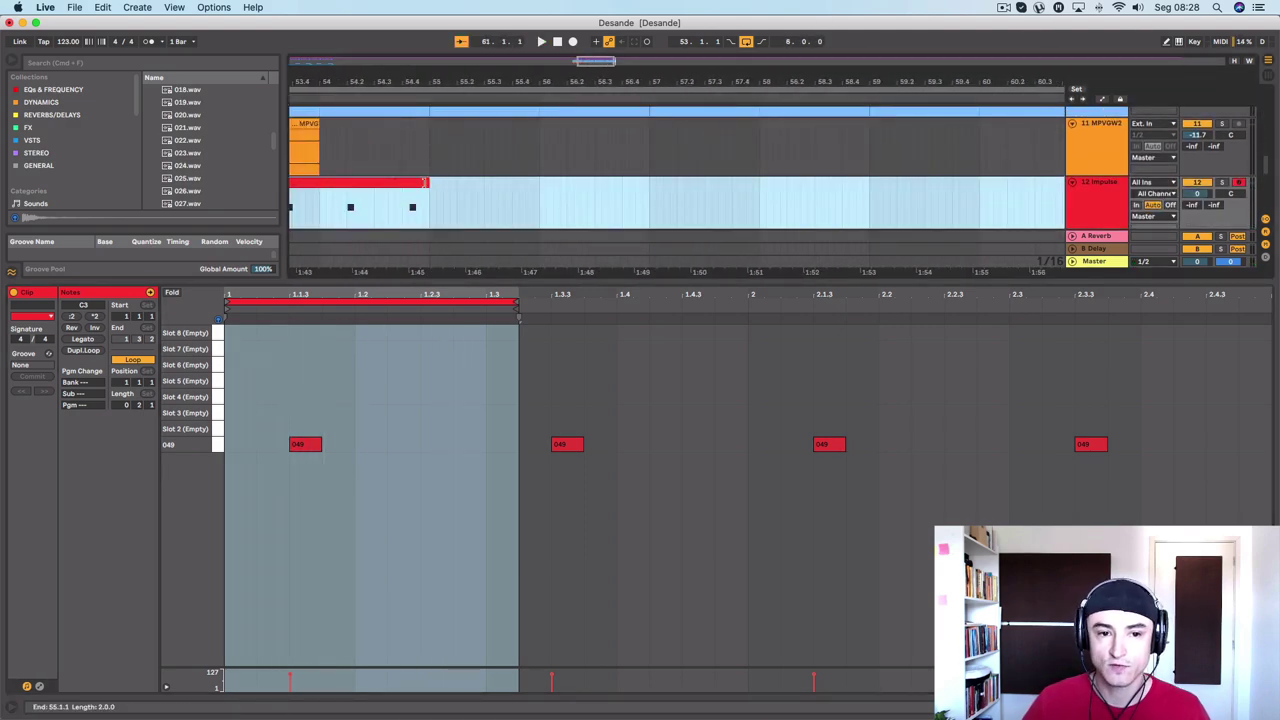
pyautogui.moveTo(425, 183); pyautogui.dragTo(956, 197)
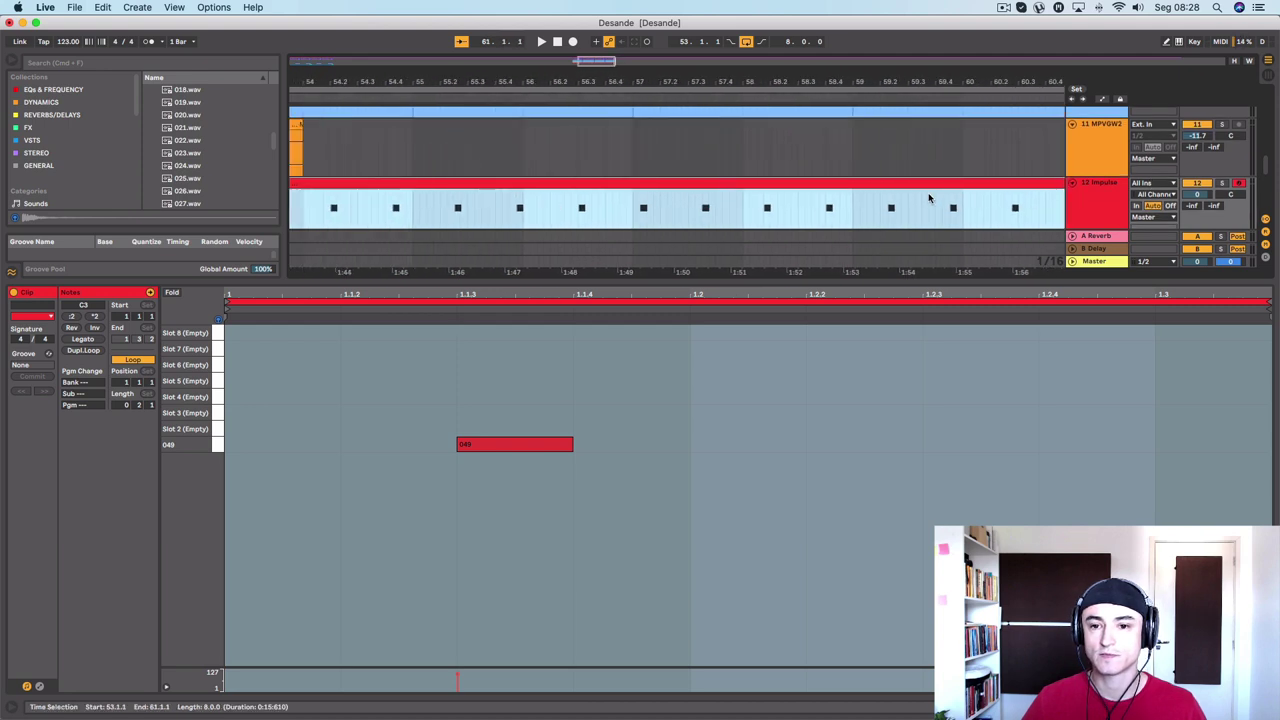
pyautogui.press('space')
pyautogui.scroll(-2, 937, 172)
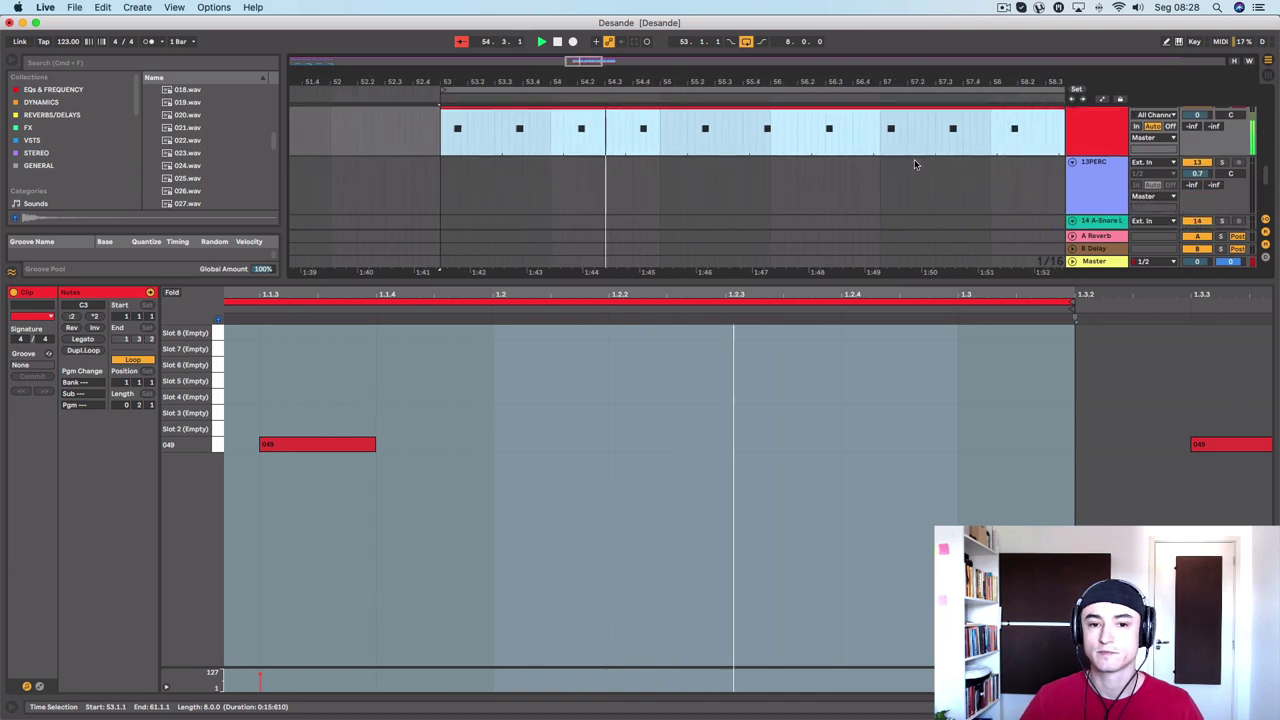
# Duplicate the 12 Impulse track and set the copied clip's loop length to one bar
pyautogui.scroll(1, 907, 158)
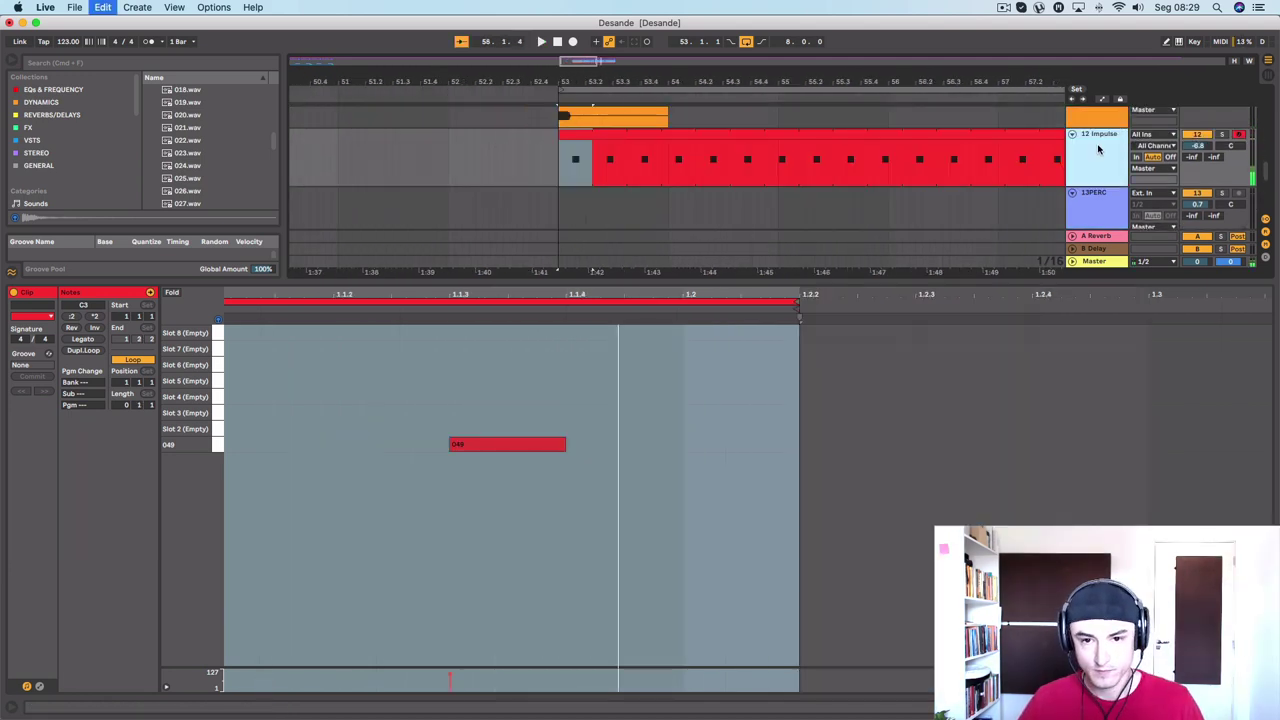
pyautogui.press('super+d')
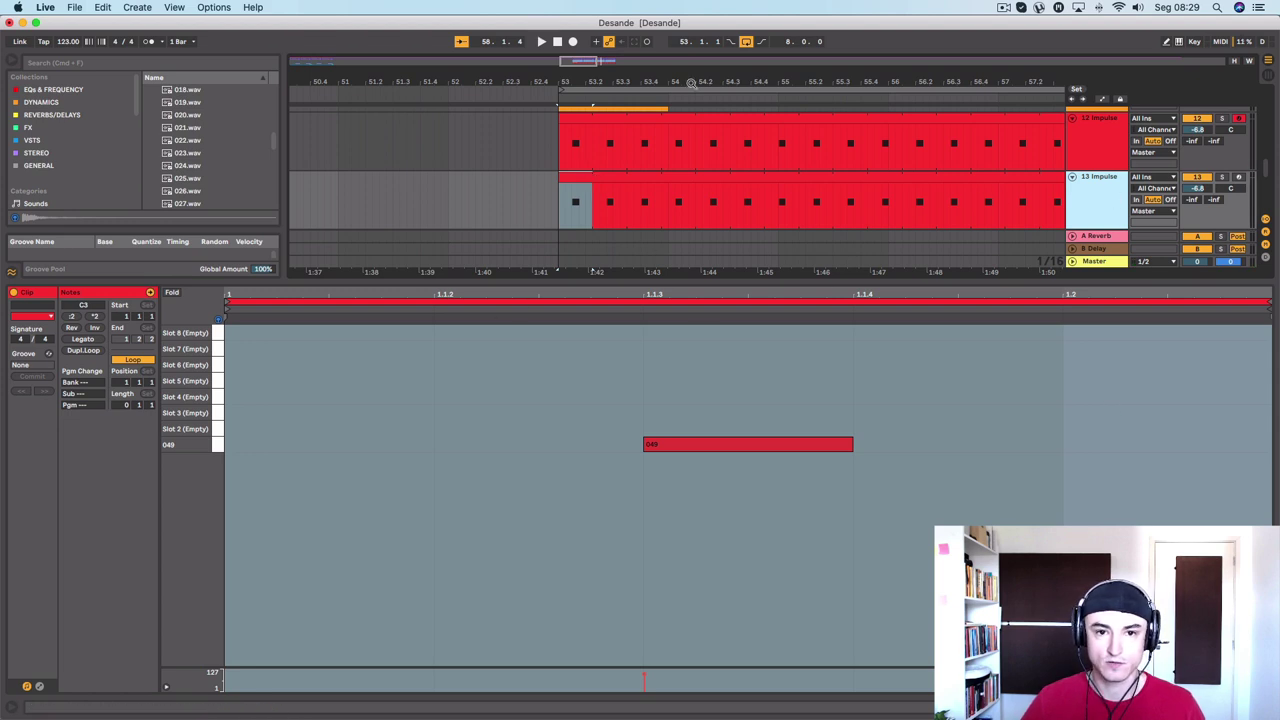
pyautogui.moveTo(692, 78); pyautogui.dragTo(692, 52)
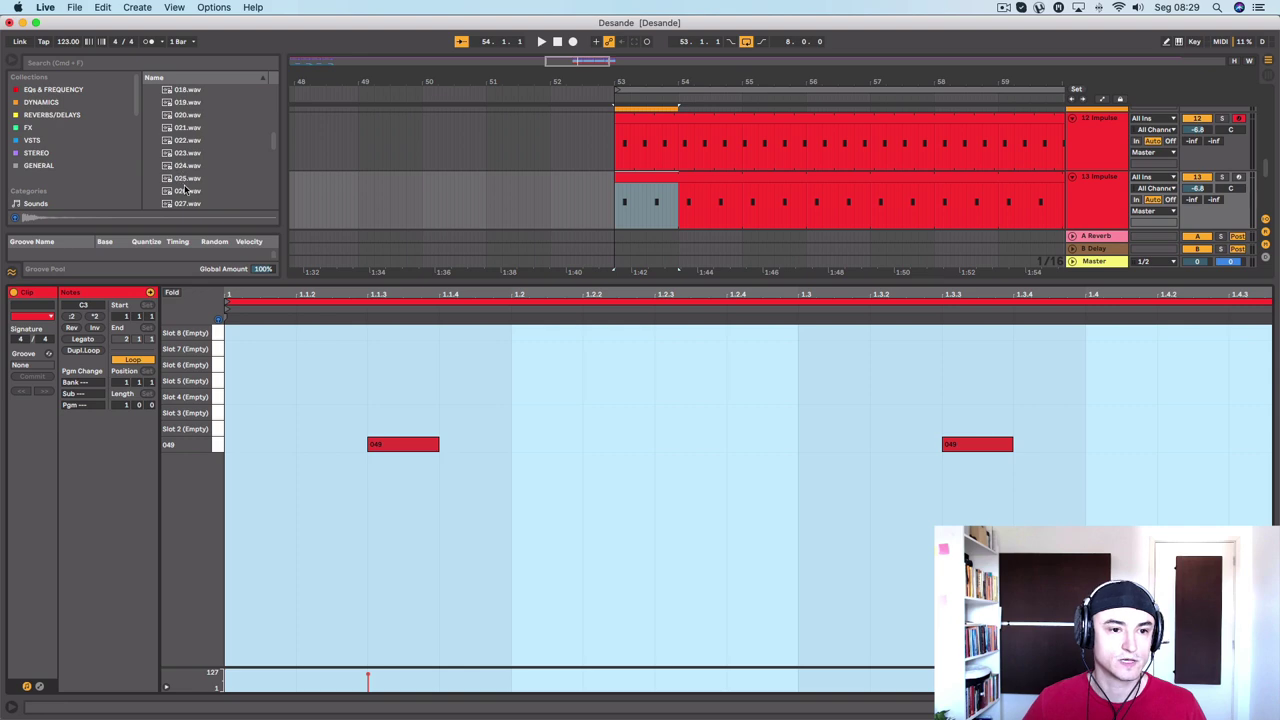
# Replace the duplicated Impulse's sample with 025.wav and move the clip's two notes to 1.1.4 and 1.3.4
pyautogui.click(186, 178)
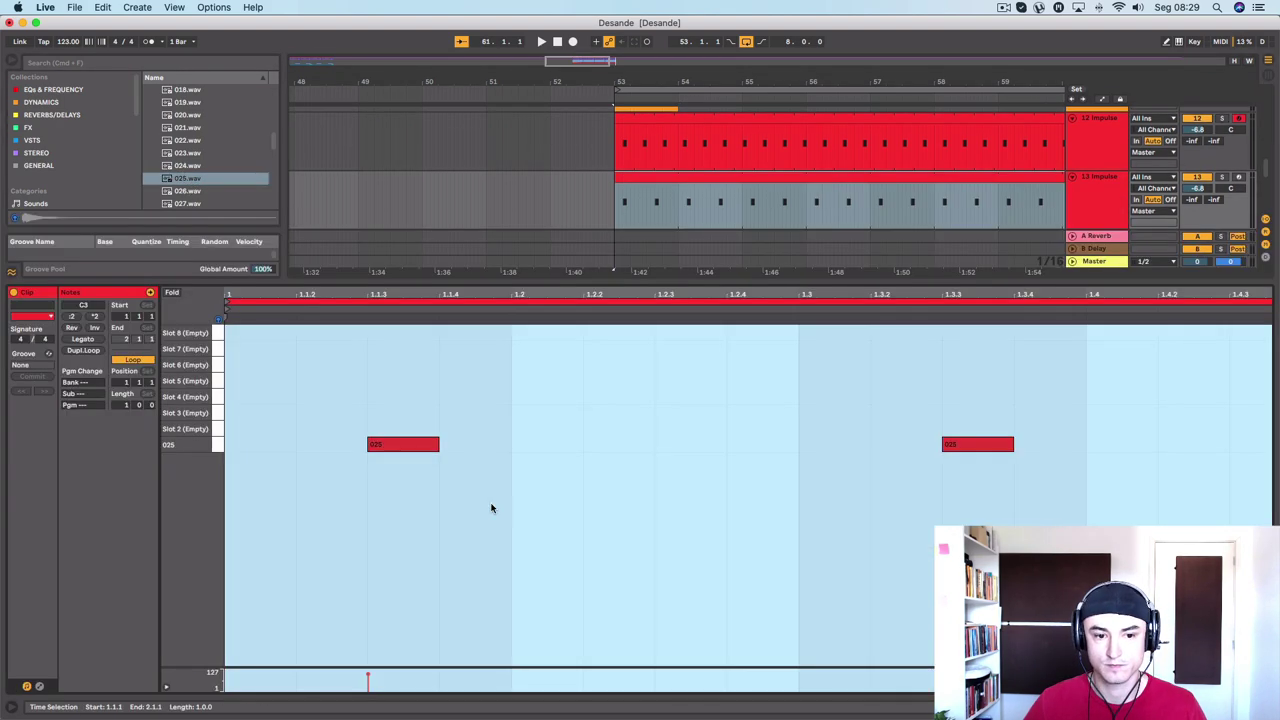
pyautogui.click(491, 508)
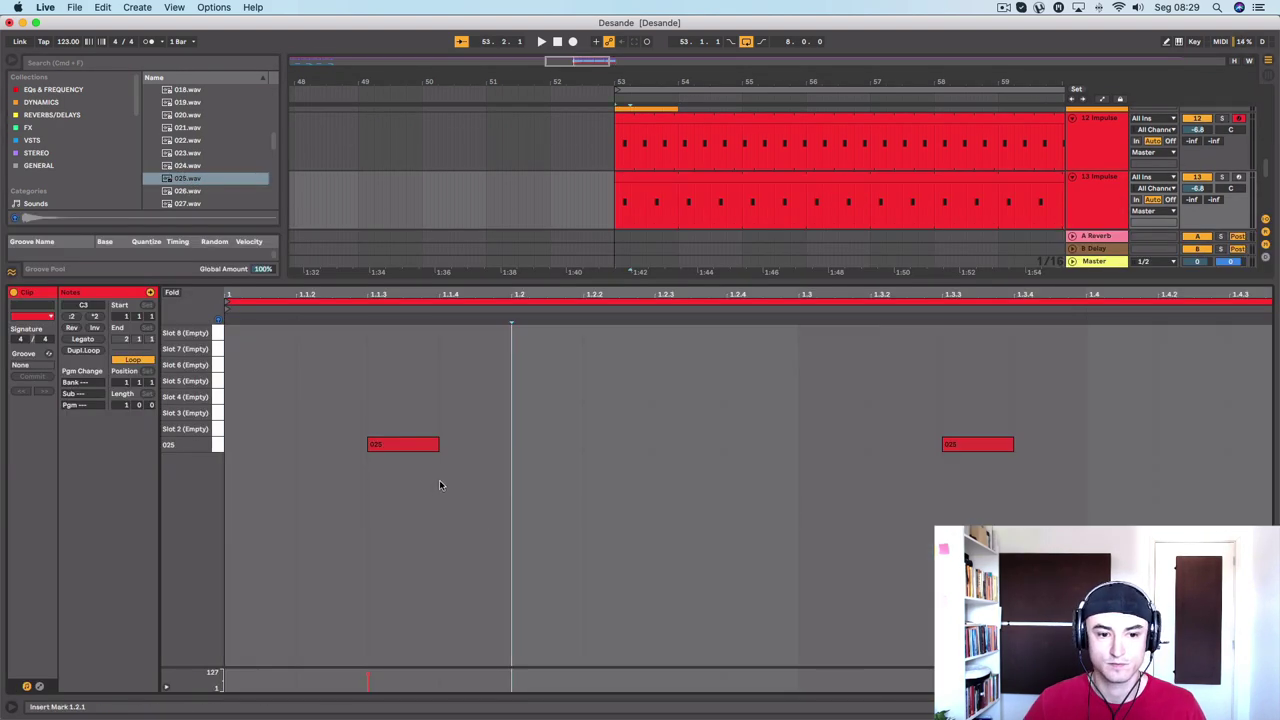
pyautogui.moveTo(414, 471); pyautogui.dragTo(988, 392)
pyautogui.moveTo(406, 447); pyautogui.dragTo(474, 447)
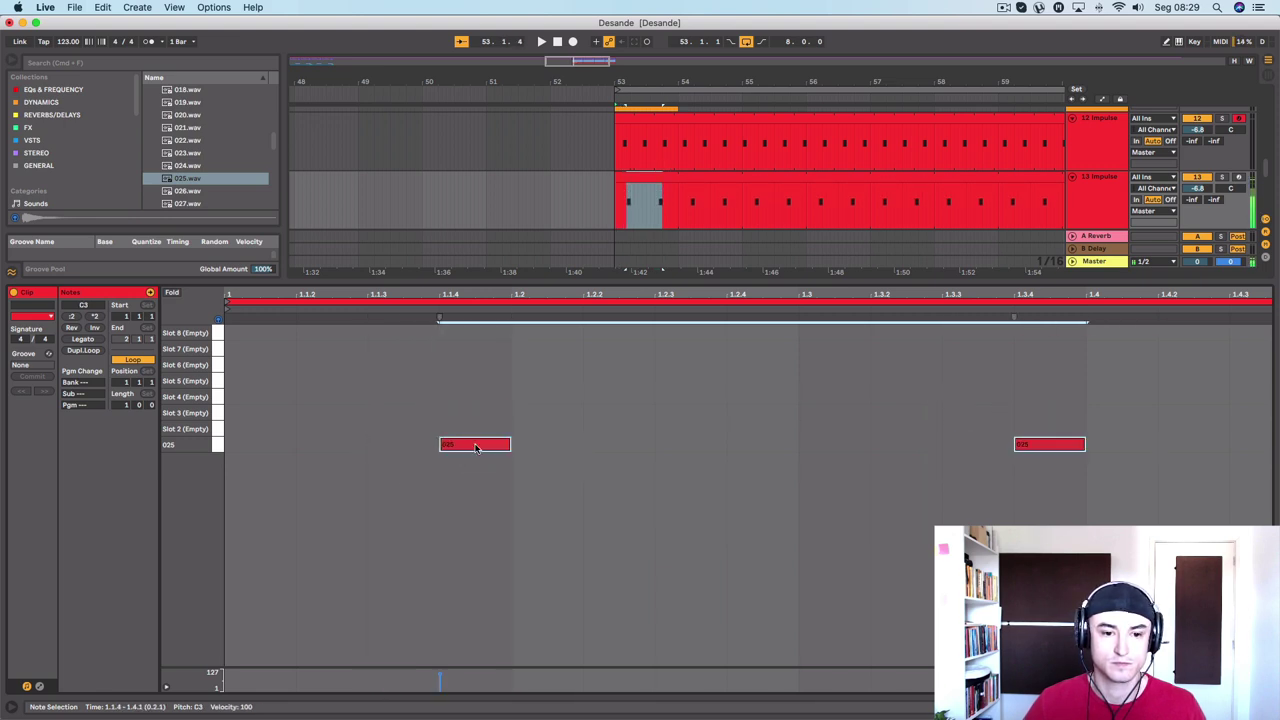
# Play the arrangement and lower the 13 Impulse track's volume to -15.0 dB
pyautogui.press('space')
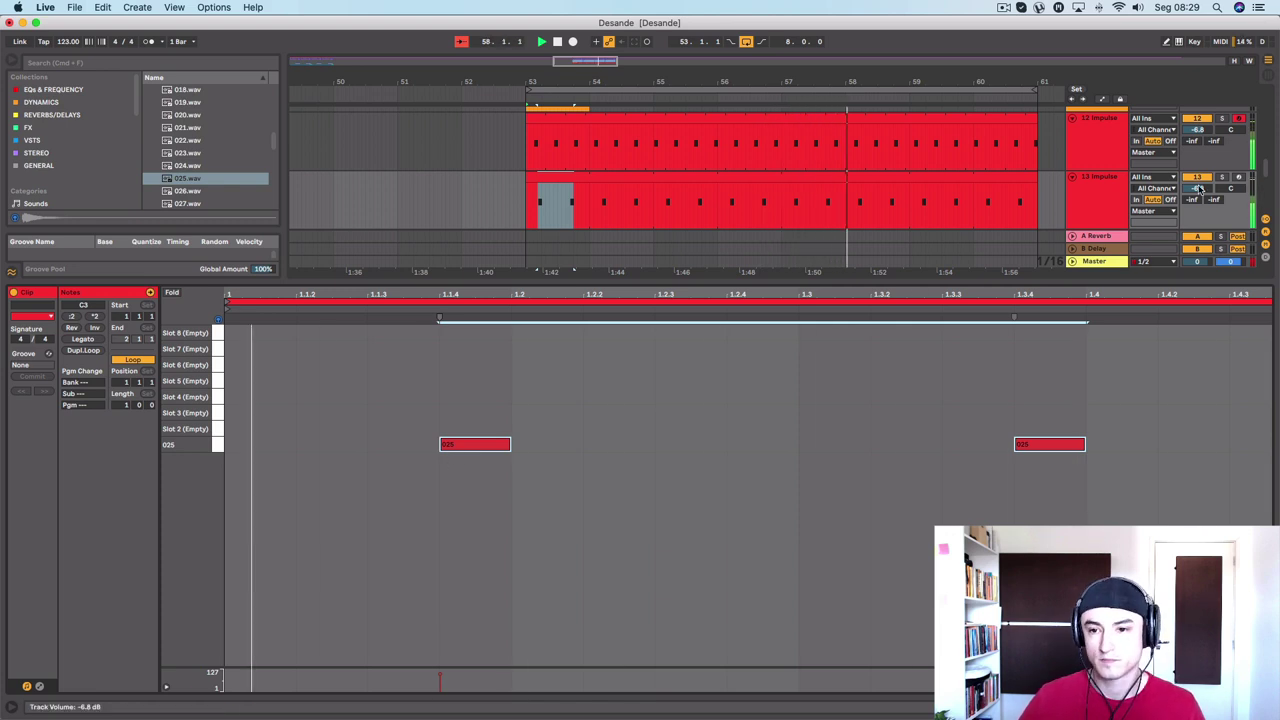
pyautogui.moveTo(1199, 188); pyautogui.dragTo(1193, 190)
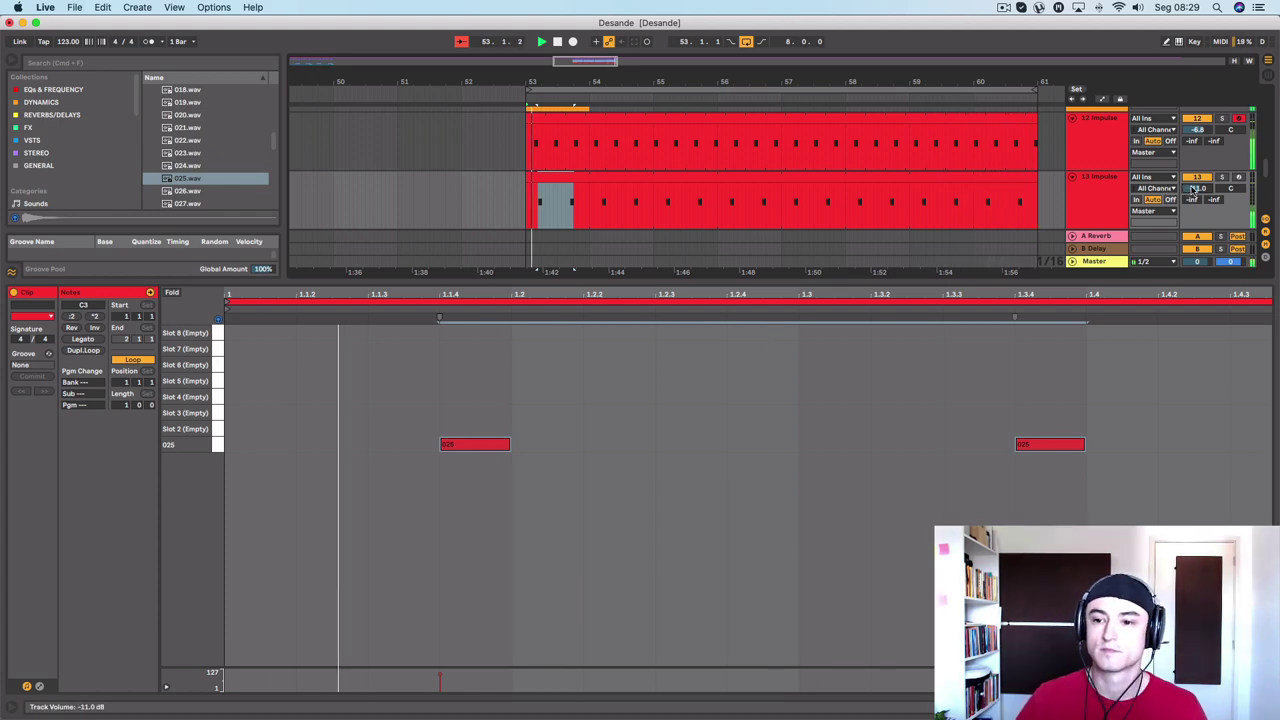
pyautogui.moveTo(1193, 190); pyautogui.dragTo(1189, 192)
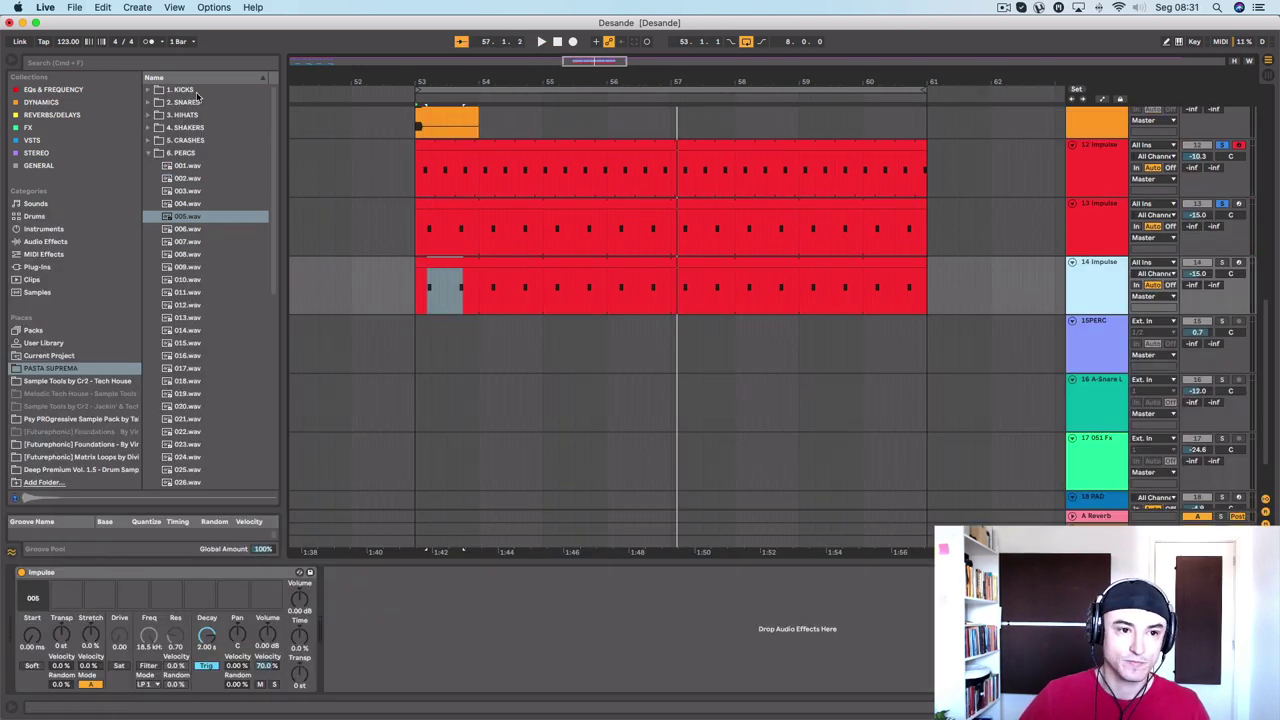
# Load DPV1_PERC_DRY_002.wav from the Deep Premium Vol. 1.5 pack into the 14 Impulse track's sample slot
pyautogui.click(146, 152)
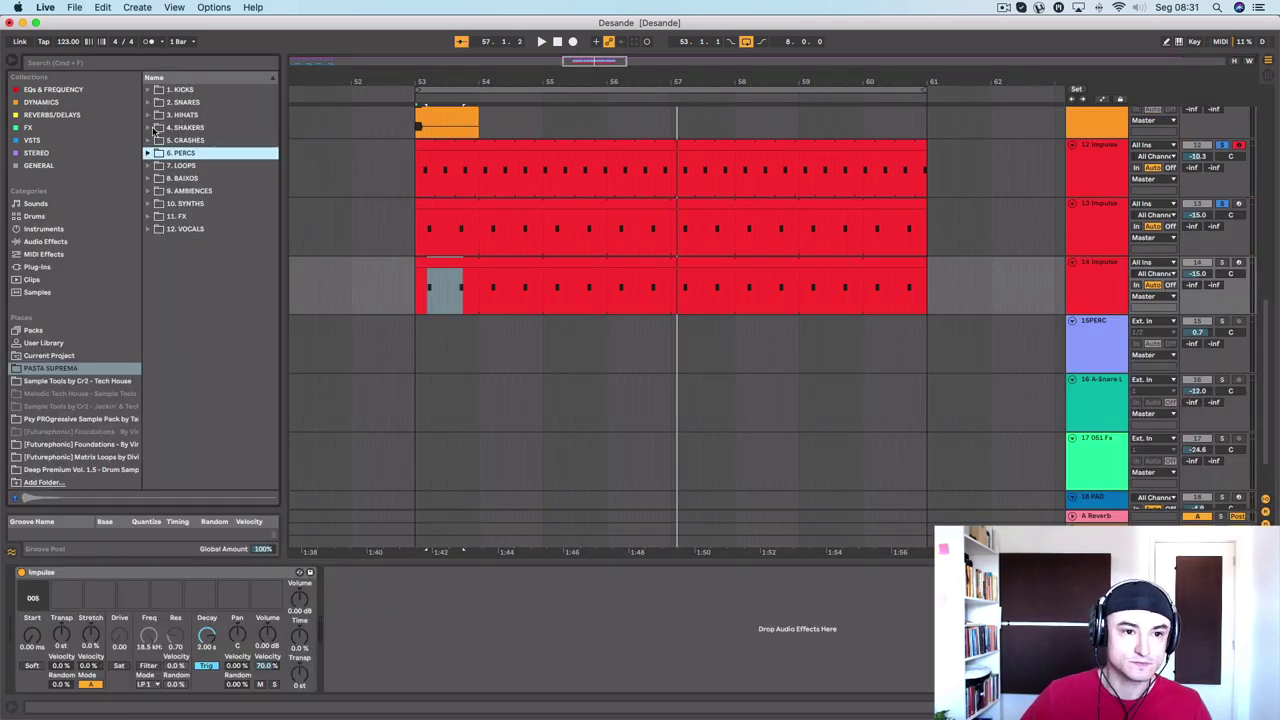
pyautogui.click(205, 204)
pyautogui.moveTo(205, 204); pyautogui.dragTo(33, 597)
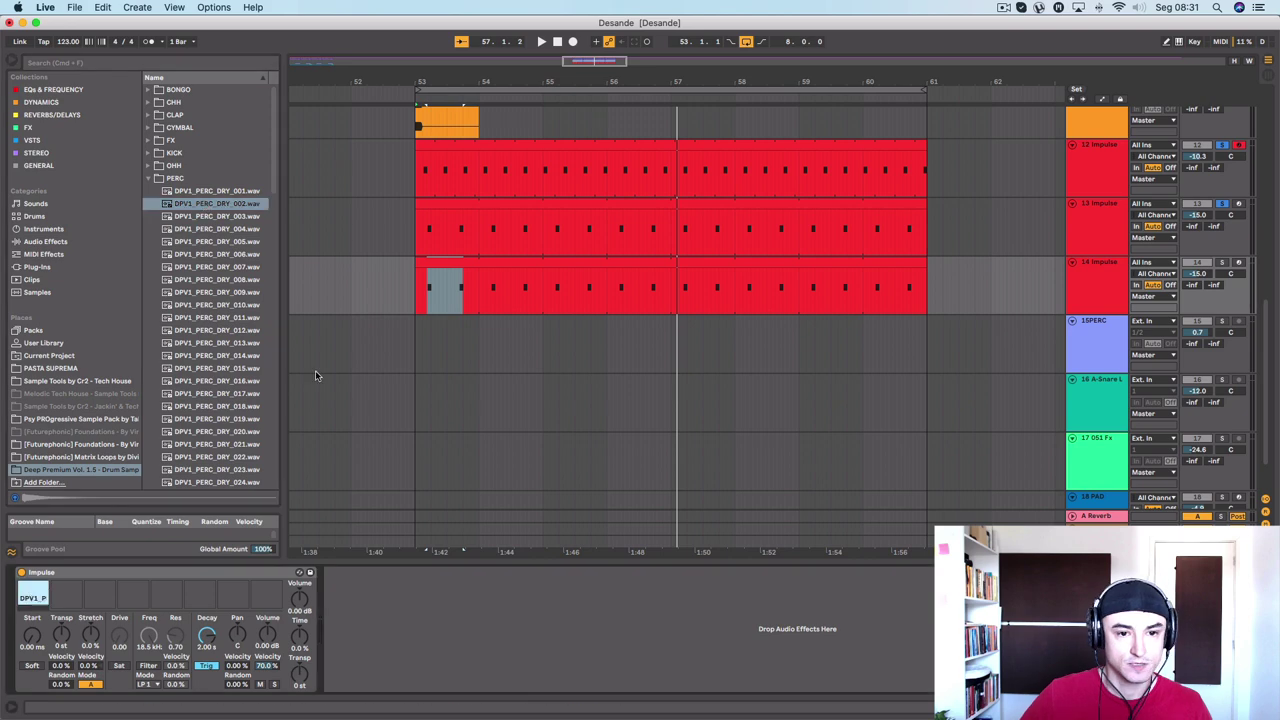
# Shorten the 14 Impulse clip's loop length to 0.0.3 and move its first note to 1.1.1
pyautogui.doubleClick(436, 263)
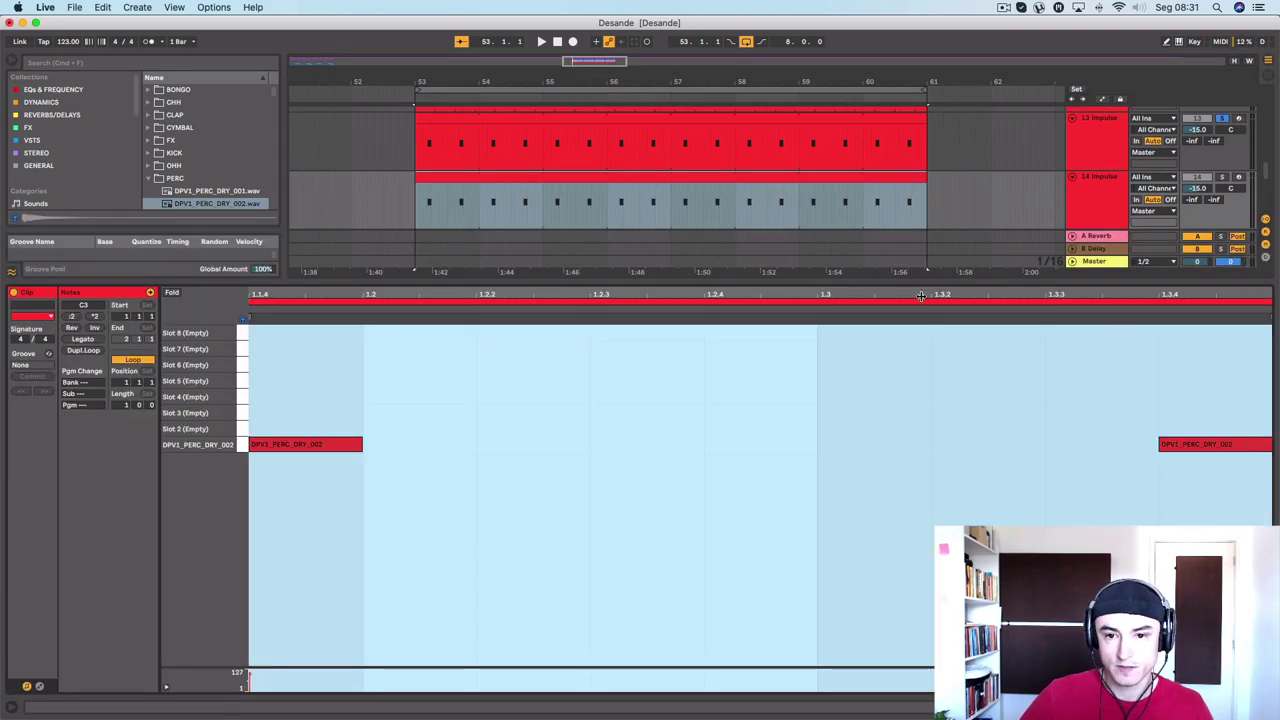
pyautogui.moveTo(836, 296); pyautogui.dragTo(836, 250)
pyautogui.click(597, 380)
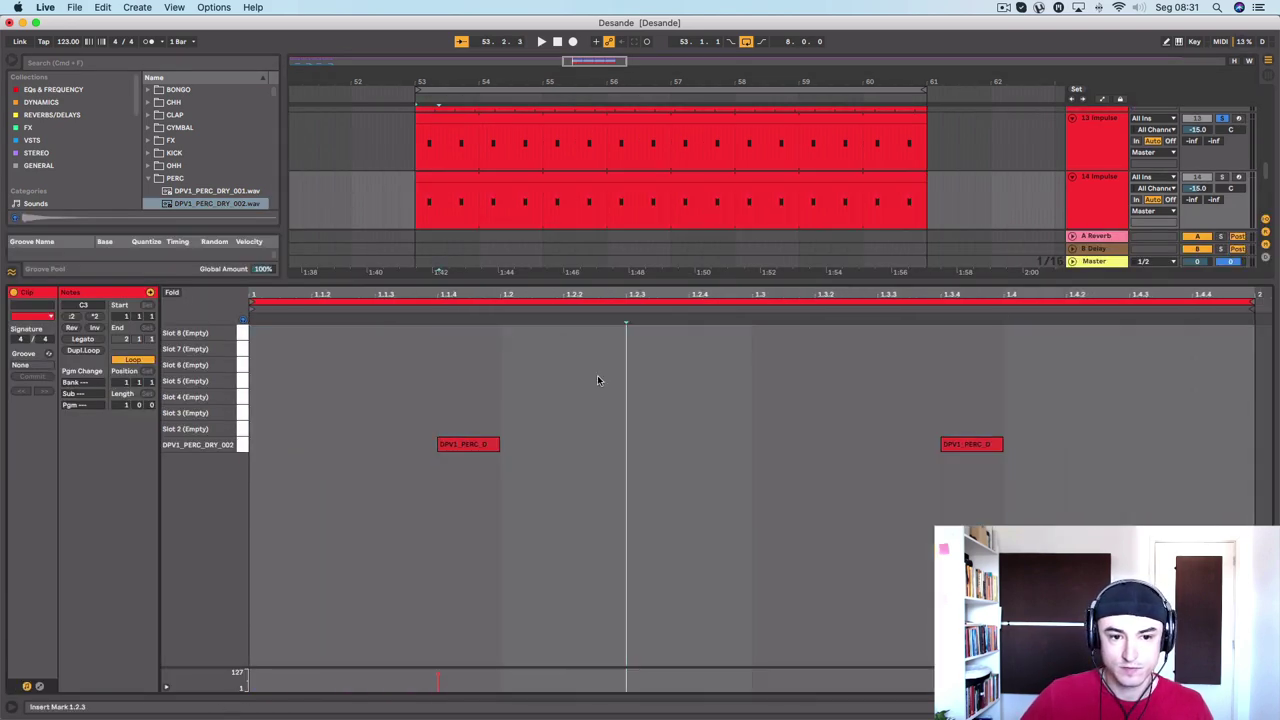
pyautogui.moveTo(1255, 299); pyautogui.dragTo(440, 299)
pyautogui.moveTo(474, 444); pyautogui.dragTo(289, 440)
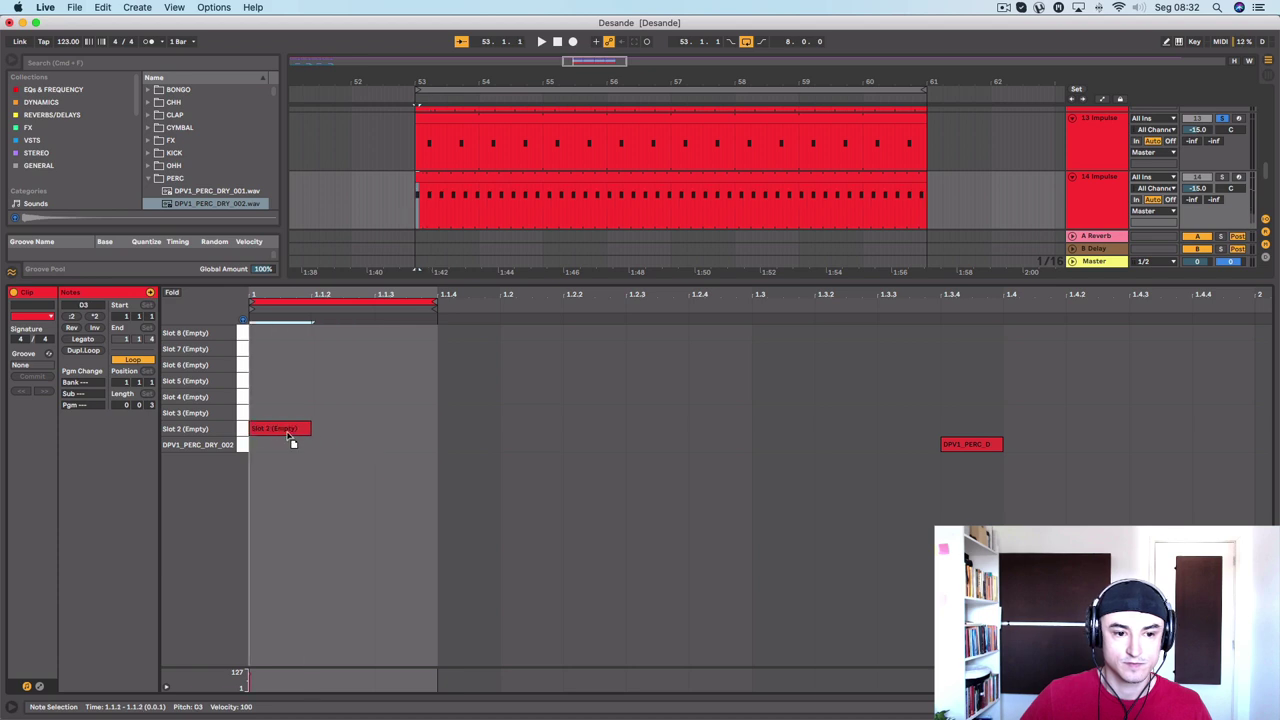
# Play the groove and lengthen the 14 Impulse clip's loop
pyautogui.press('space')
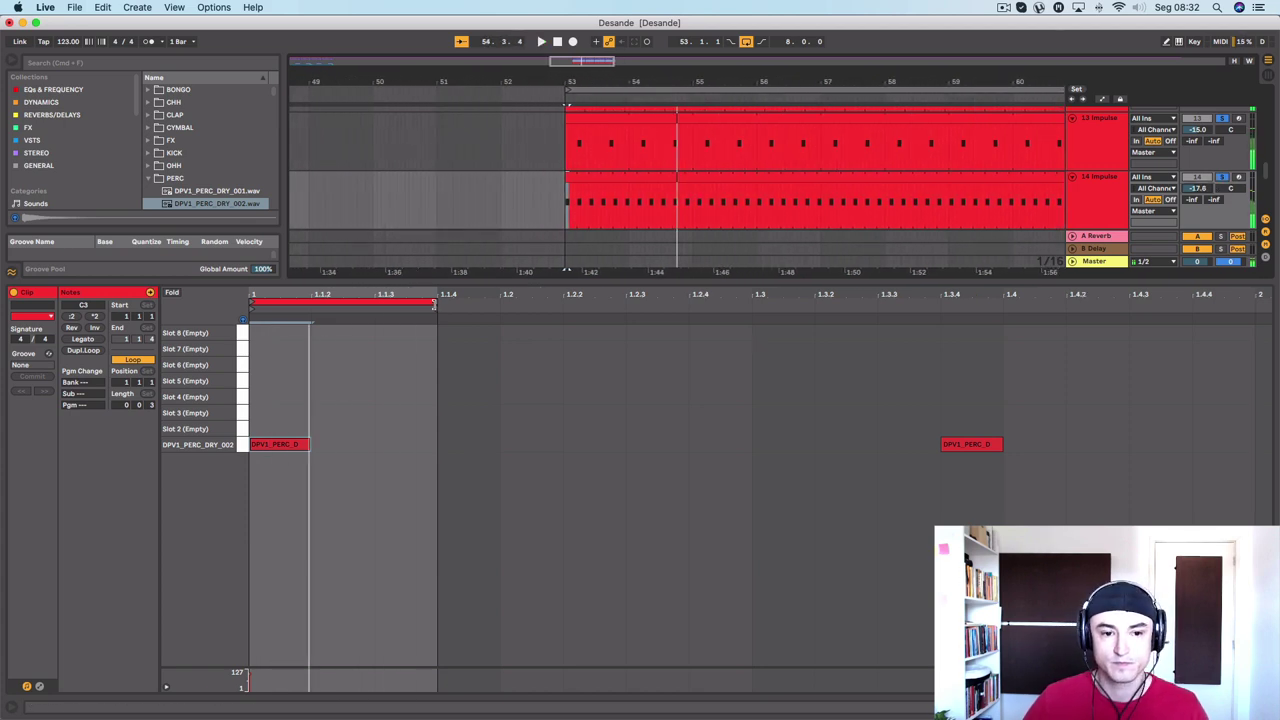
pyautogui.moveTo(430, 304); pyautogui.dragTo(545, 309)
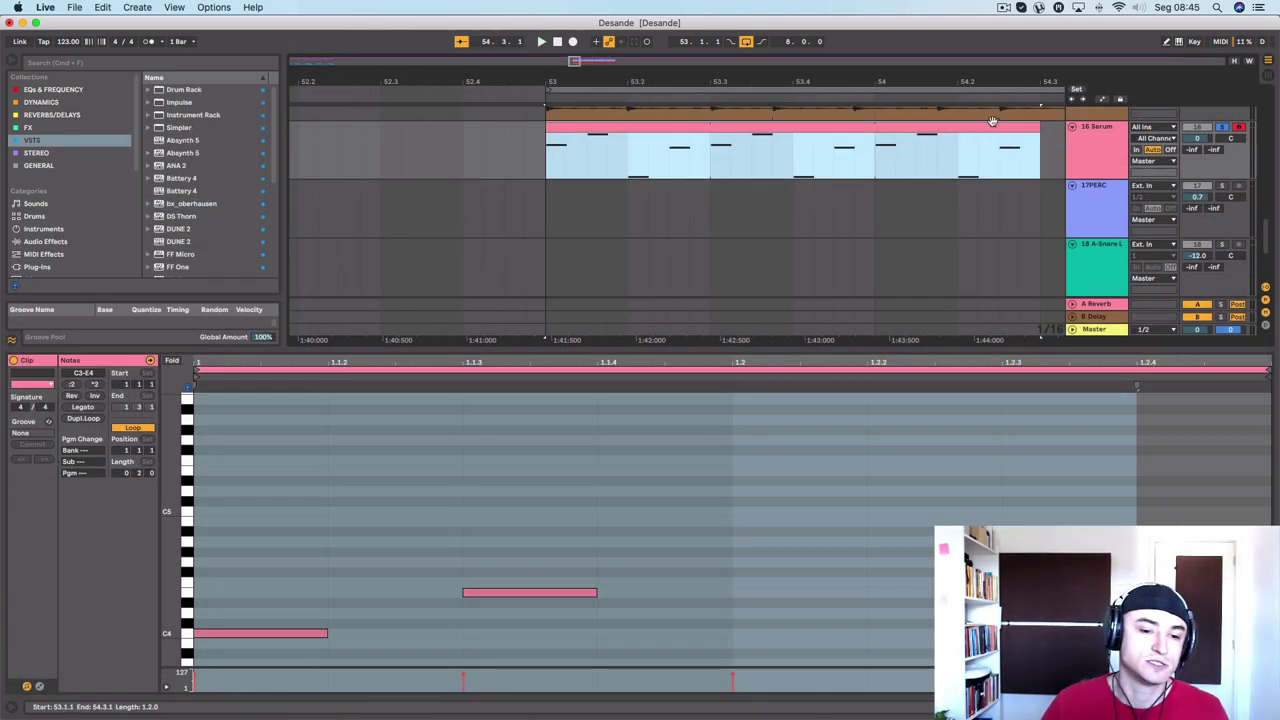
# Play the 16 Serum melody and shorten its clip's loop length to 0.1.3
pyautogui.moveTo(636, 350); pyautogui.dragTo(640, 195)
pyautogui.click(796, 438)
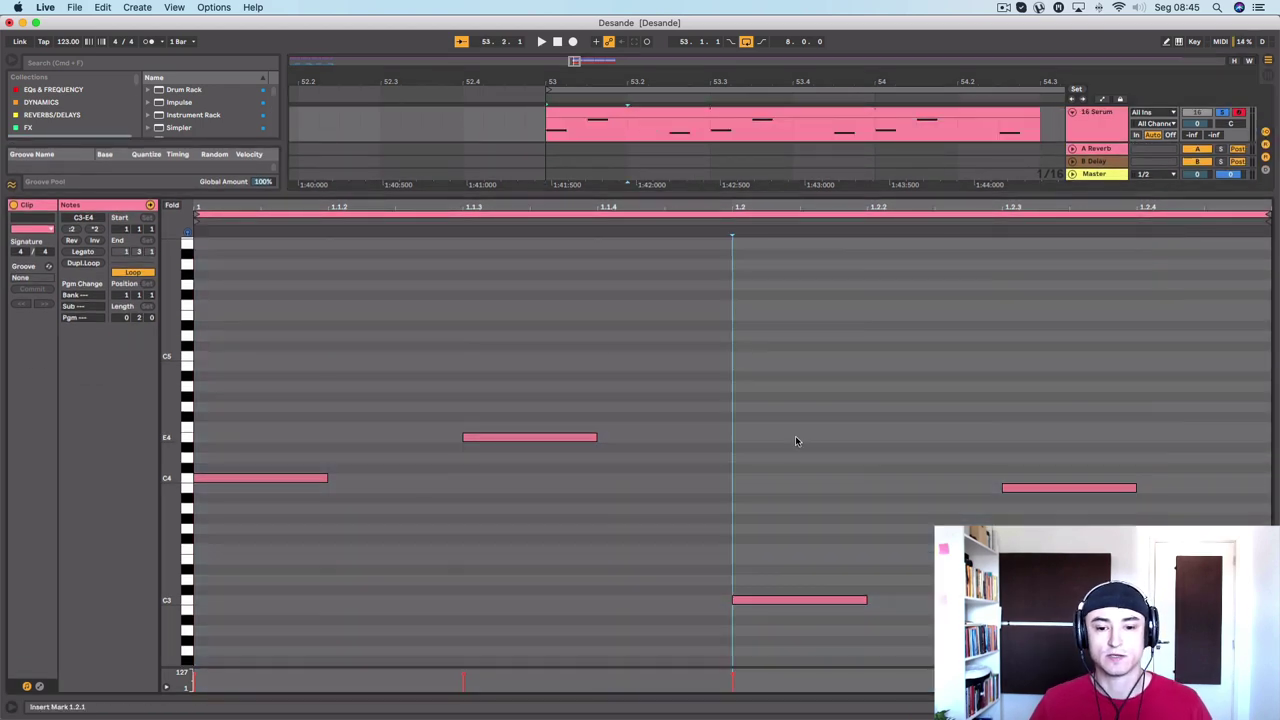
pyautogui.press('space')
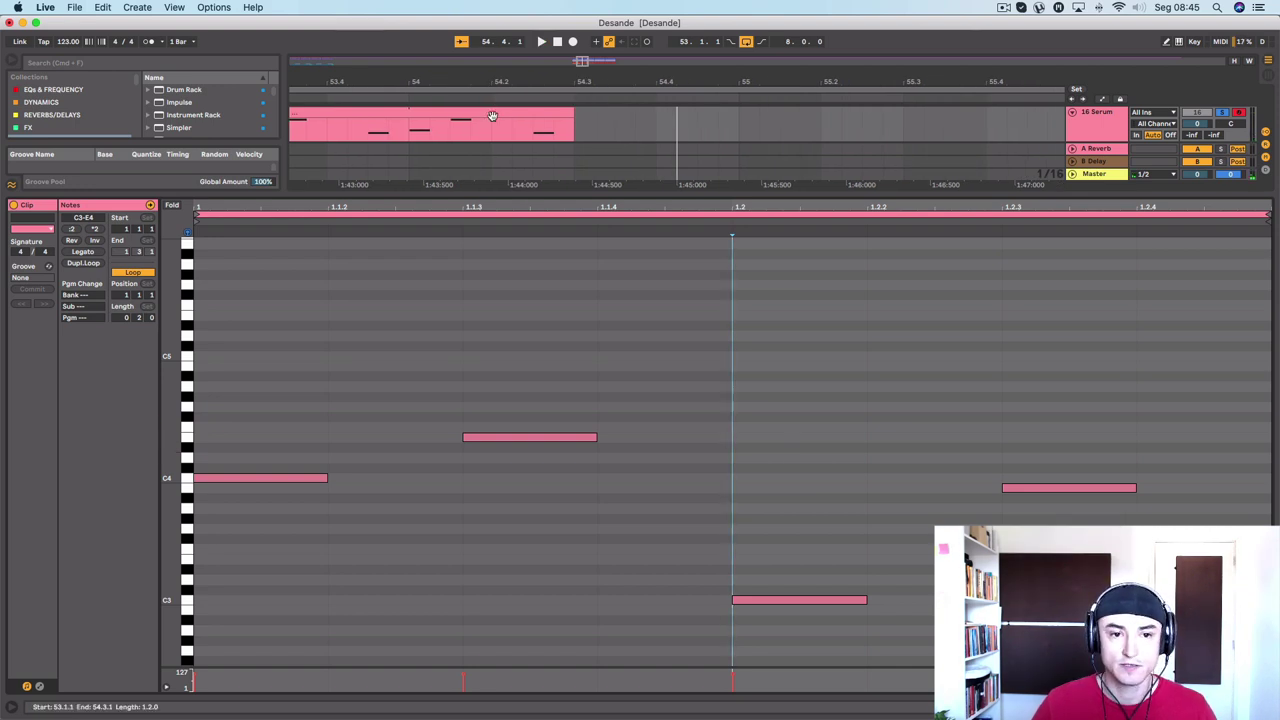
pyautogui.hscroll(-5, 379, 108)
pyautogui.hscroll(-3, 379, 108)
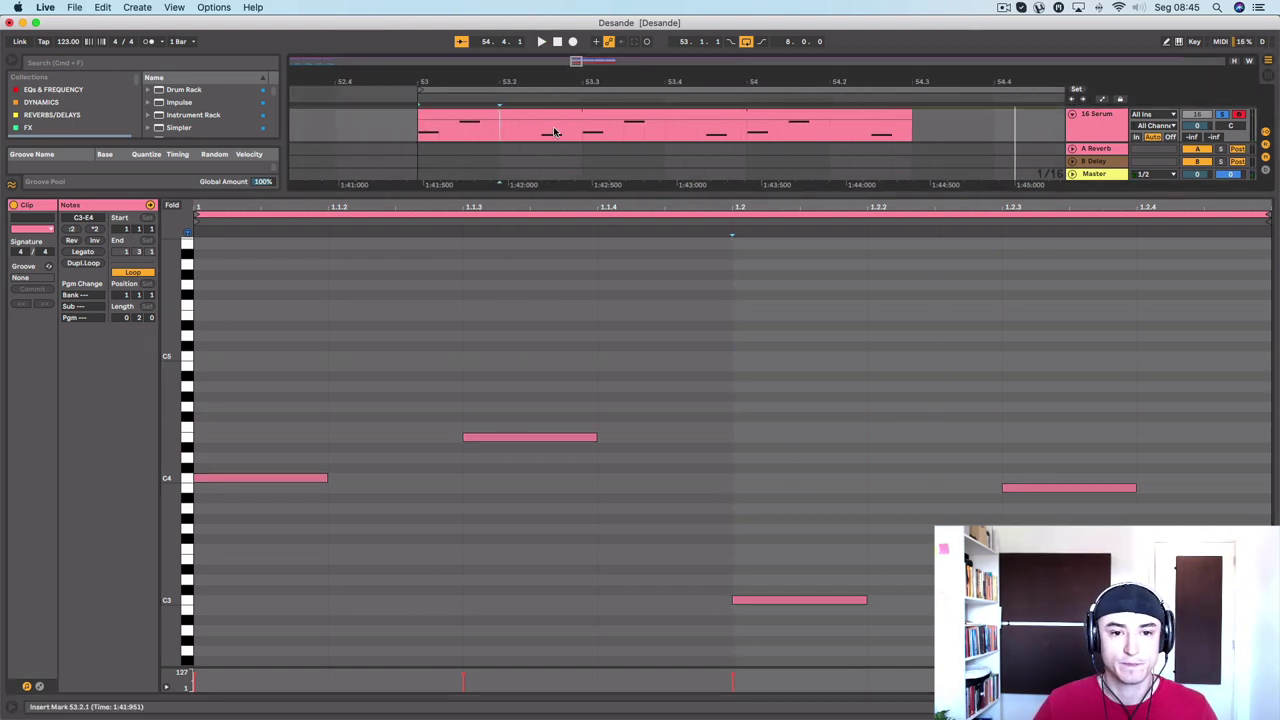
pyautogui.click(538, 111)
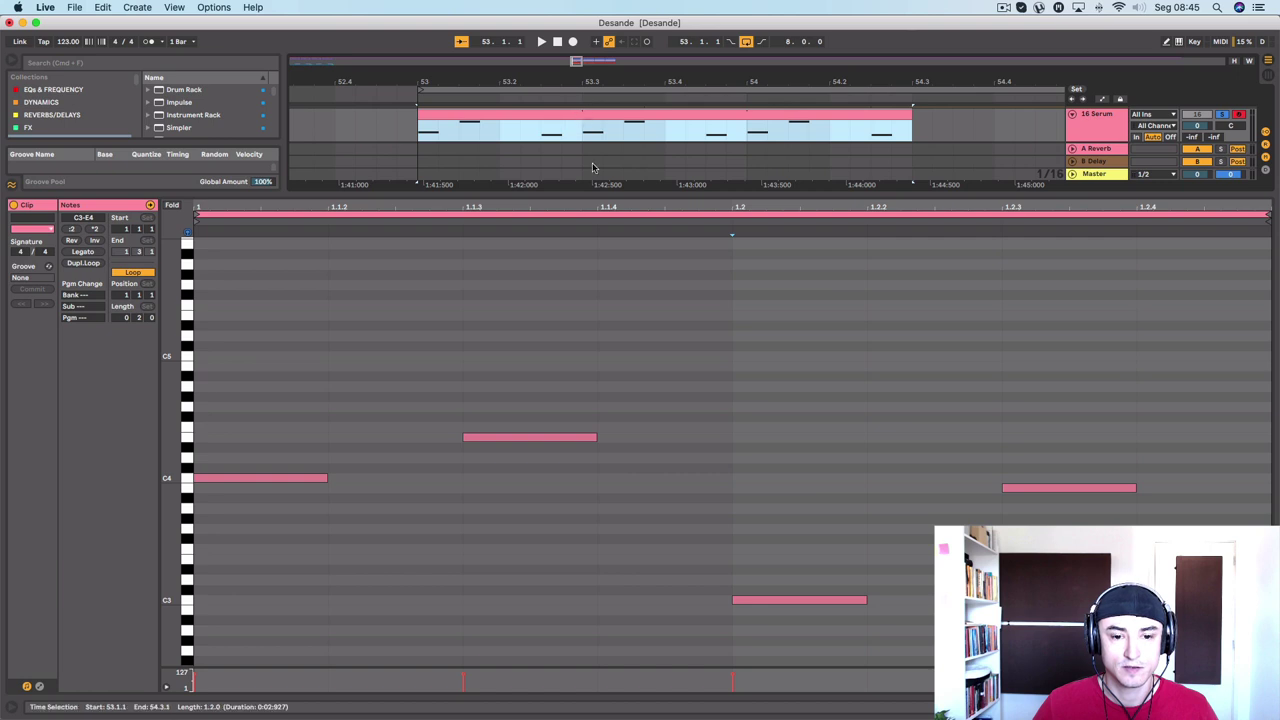
pyautogui.moveTo(1267, 216); pyautogui.dragTo(1152, 219)
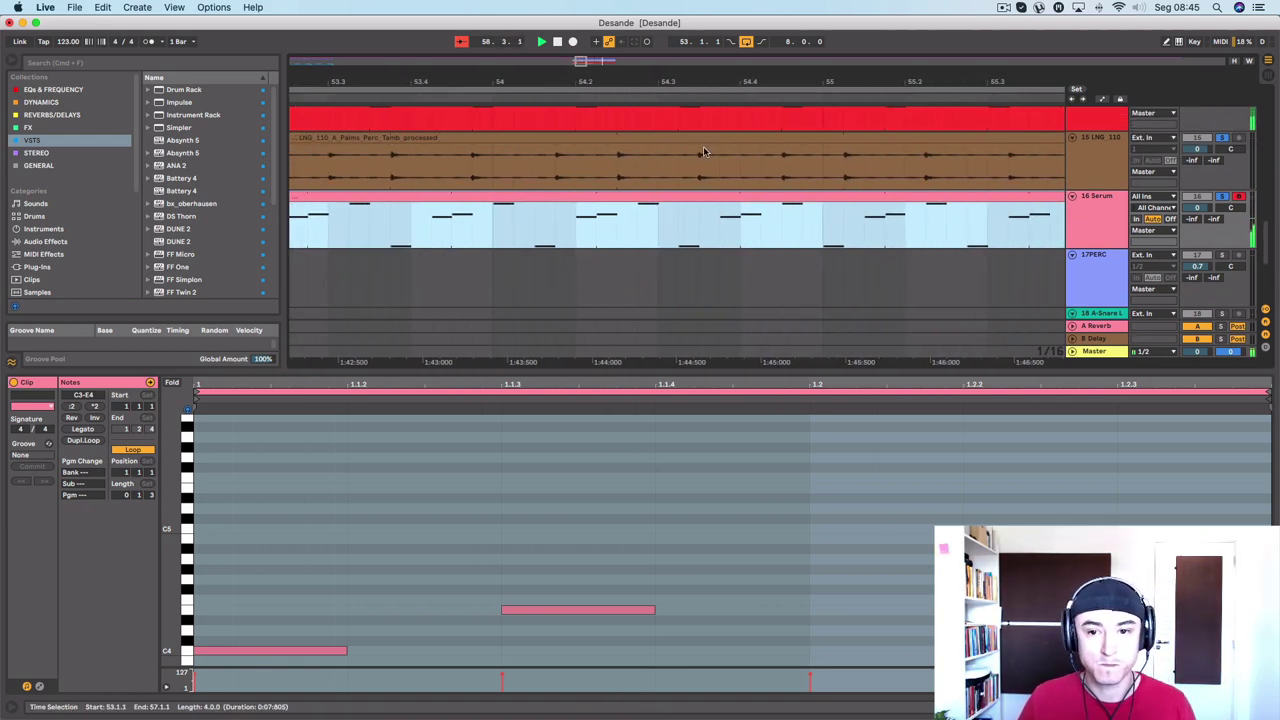
# Switch to Logic Pro X and move the PML DMT ARP Triarch Diva window over the tracks
pyautogui.scroll(-3, 703, 146)
pyautogui.moveTo(460, 712)
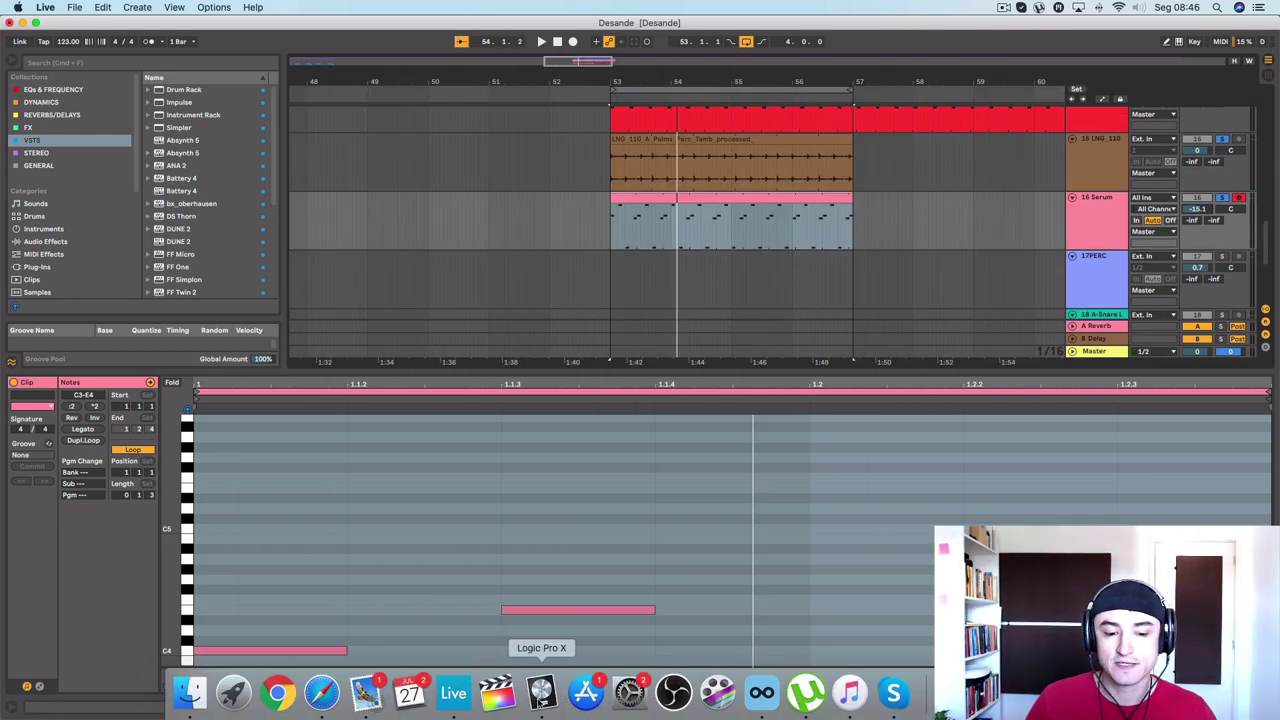
pyautogui.click(541, 692)
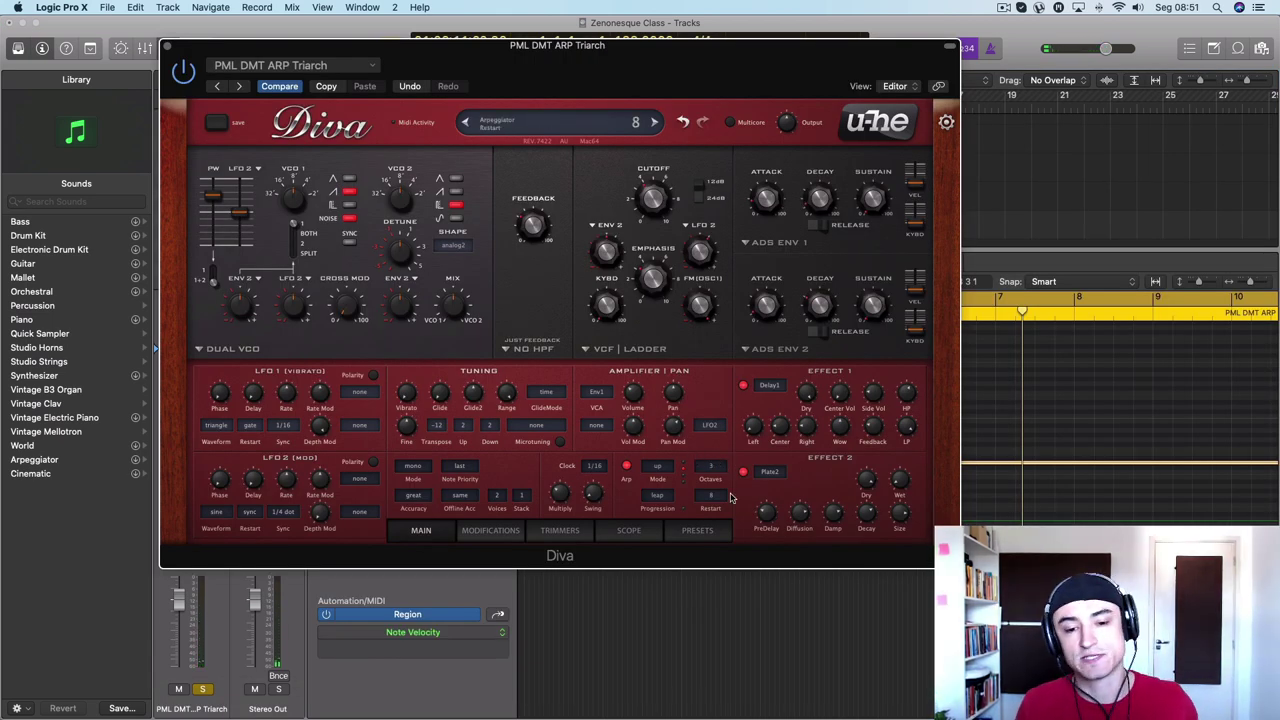
pyautogui.moveTo(460, 49); pyautogui.dragTo(566, 317)
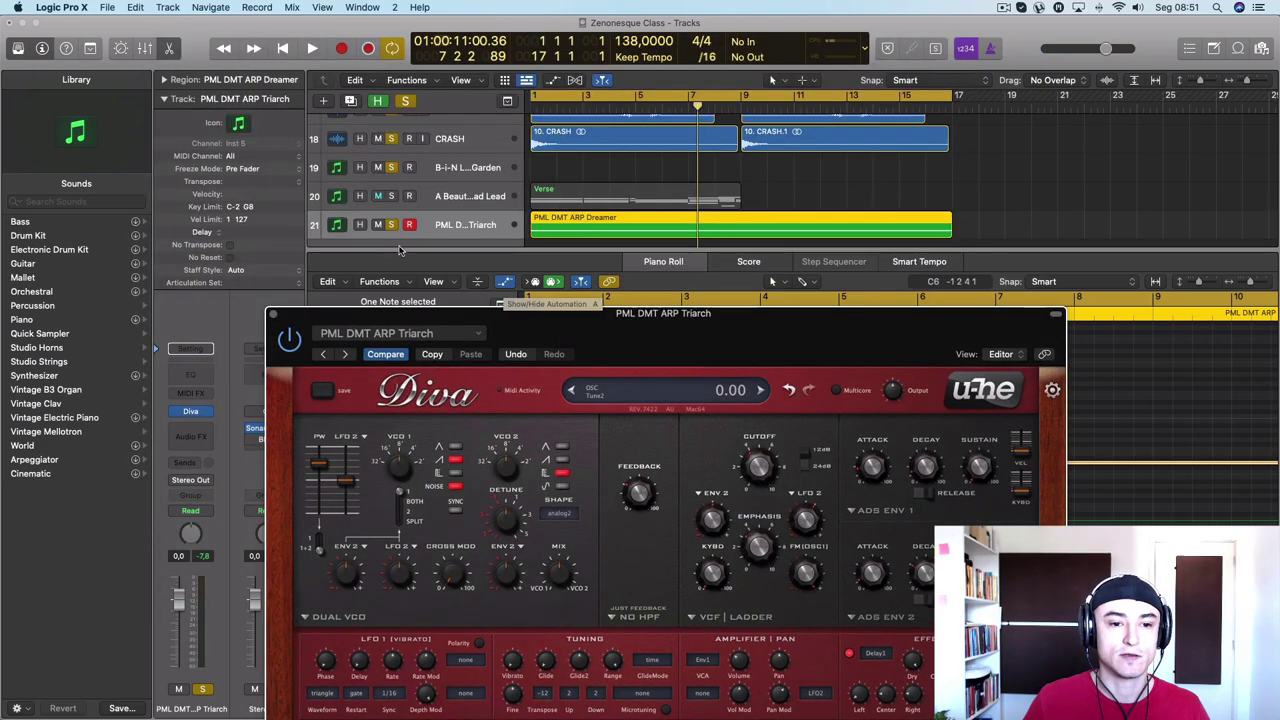
pyautogui.moveTo(836, 315); pyautogui.dragTo(678, 76)
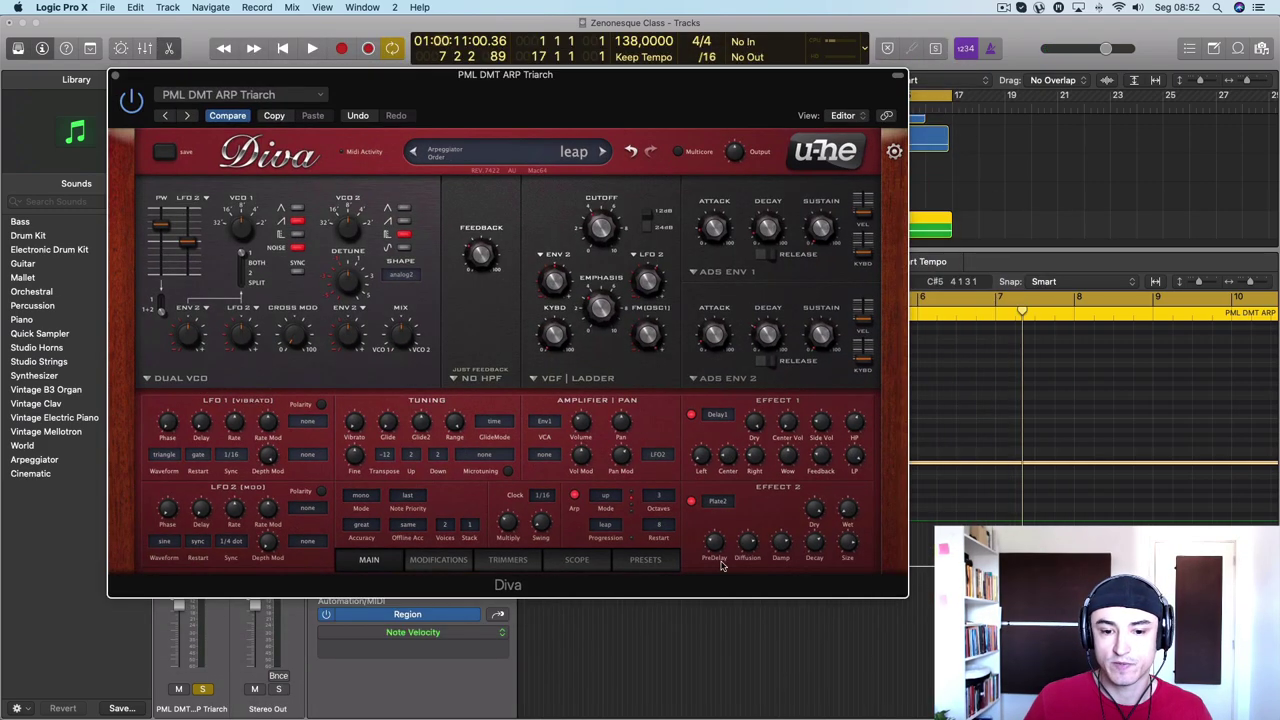
# Review Diva's arpeggiator Restart options and listen to the pattern with Restart at 8
pyautogui.click(662, 528)
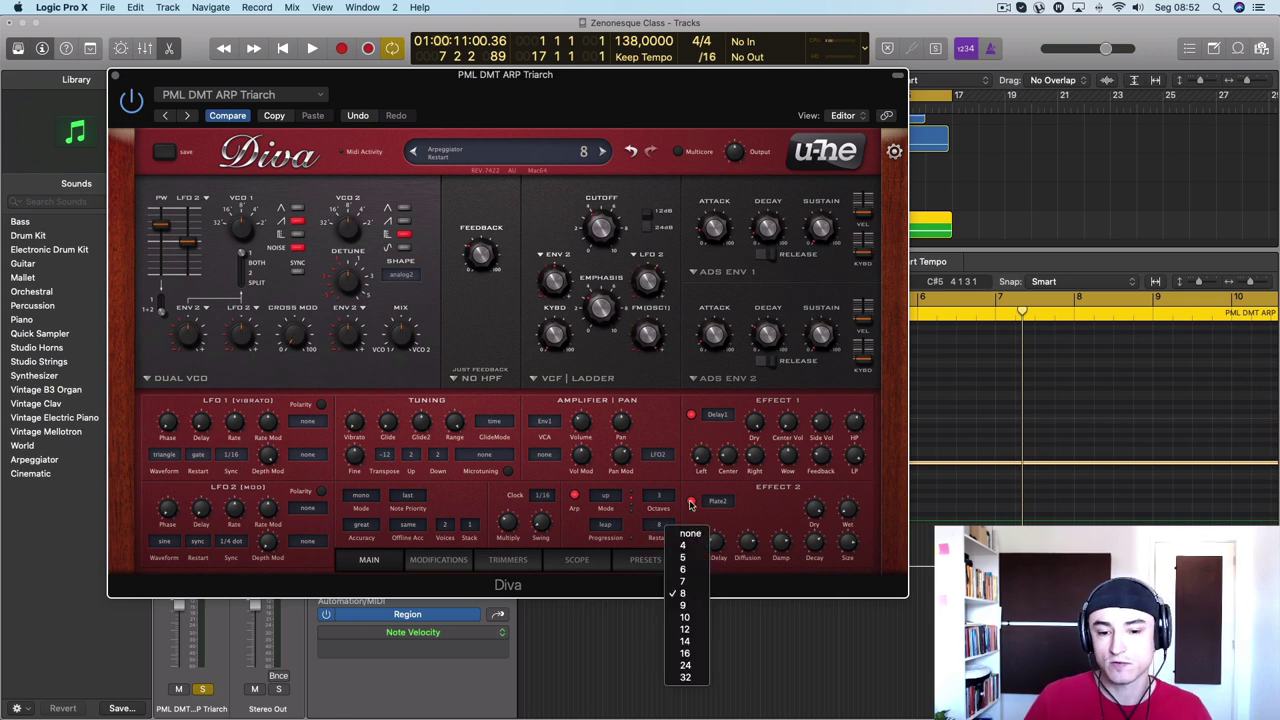
pyautogui.click(679, 474)
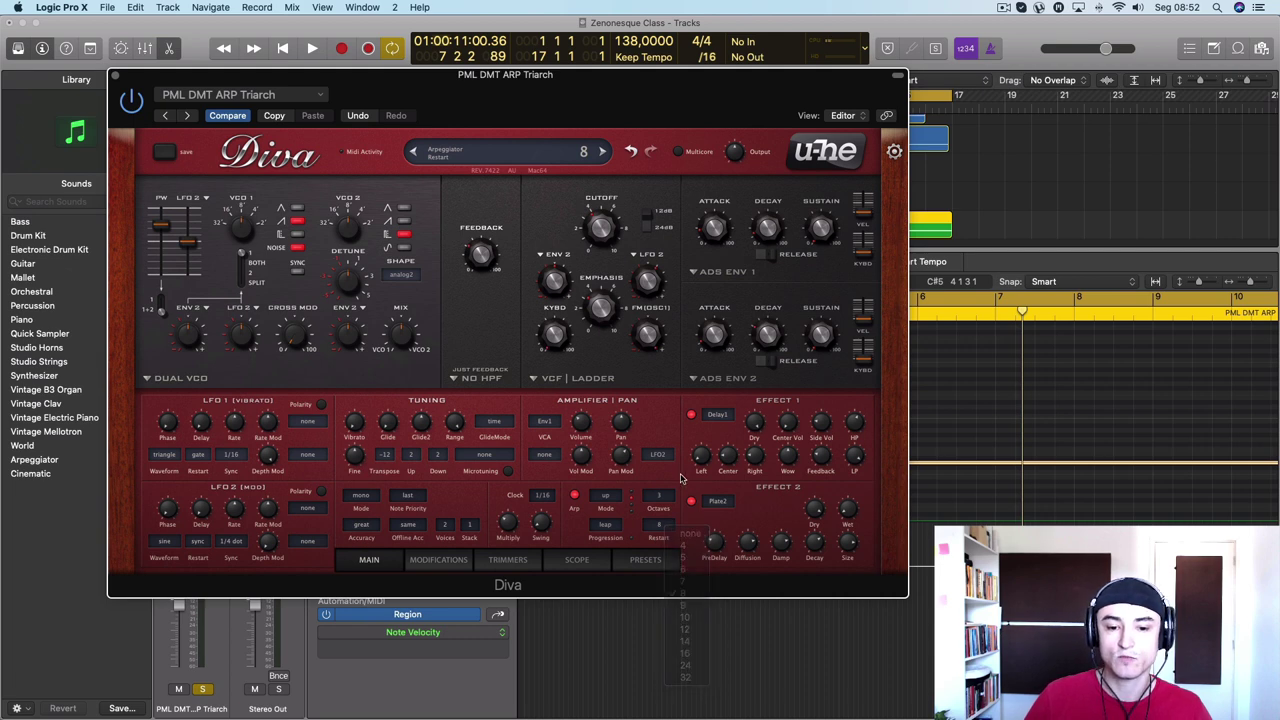
pyautogui.press('space')
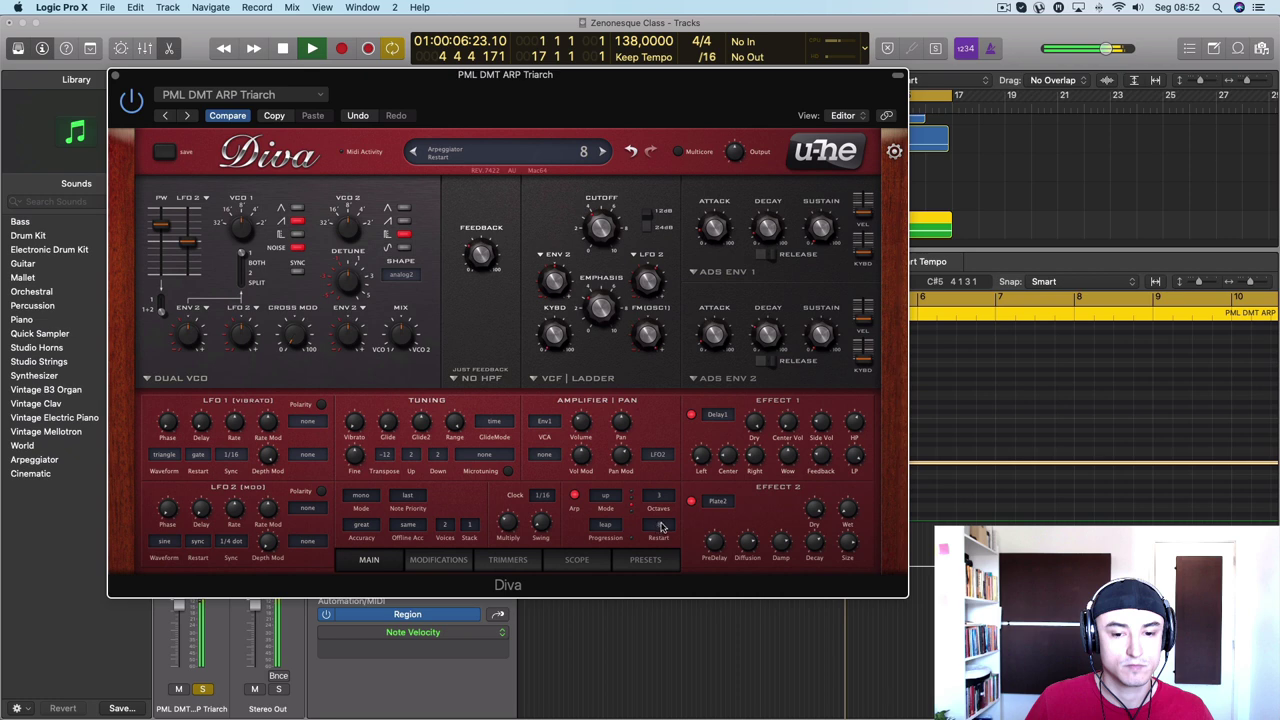
pyautogui.press('space')
# Set Diva's arpeggiator Restart to 7 and play the pattern
pyautogui.click(662, 528)
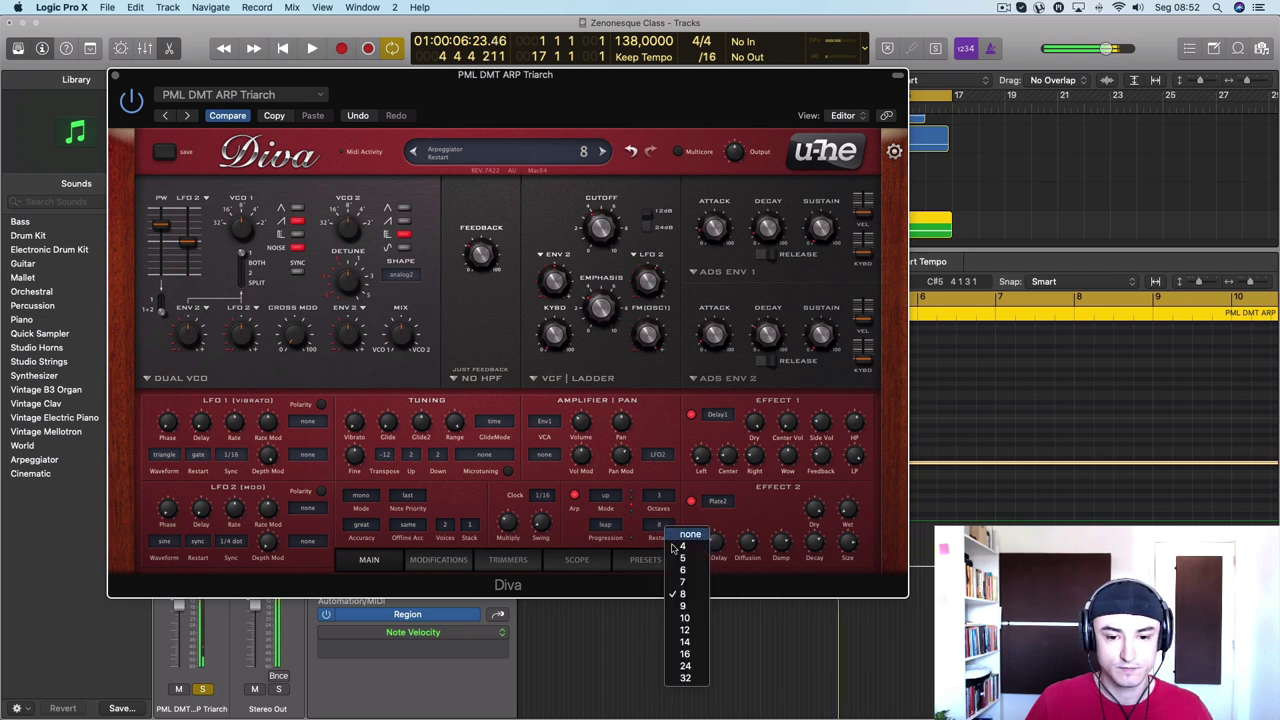
pyautogui.click(679, 586)
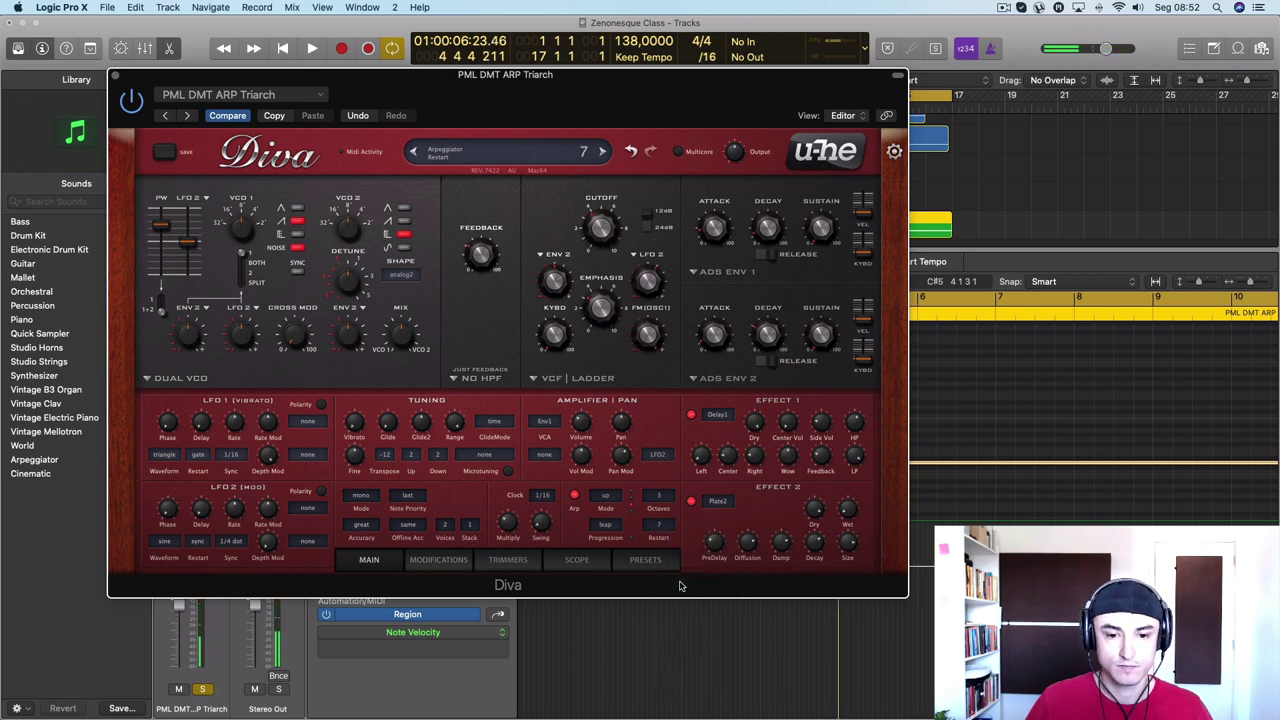
pyautogui.press('space')
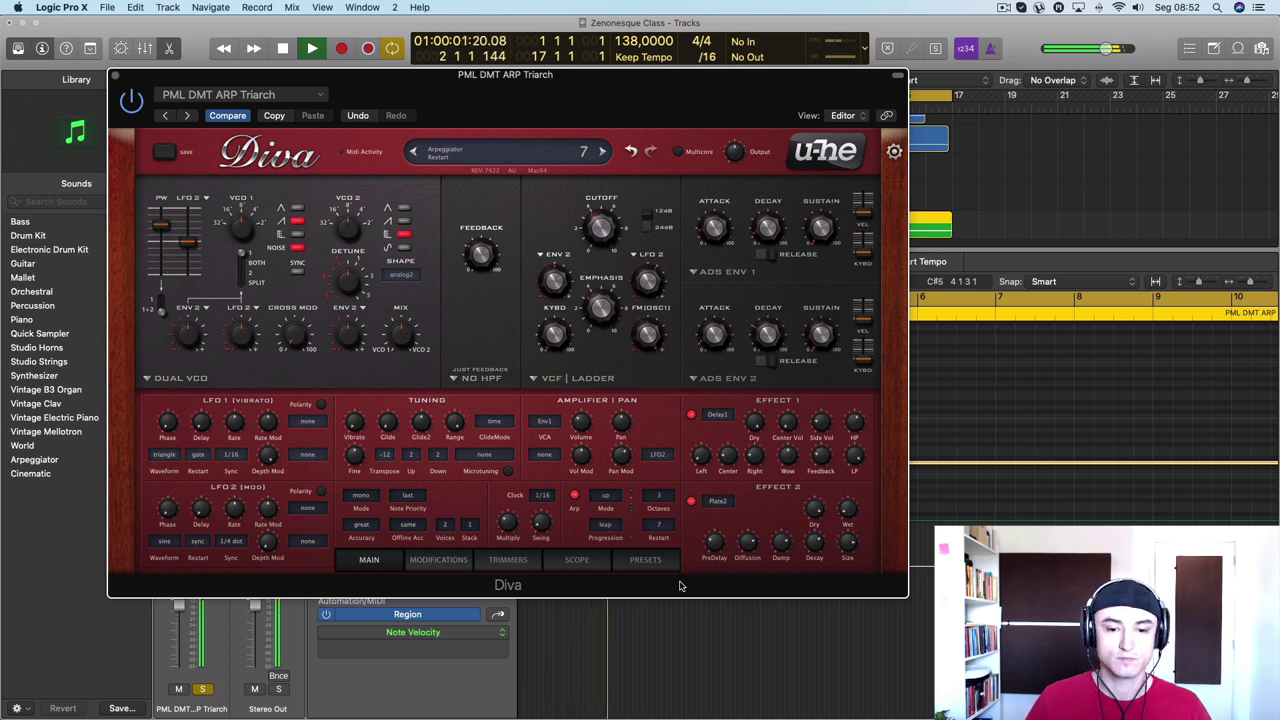